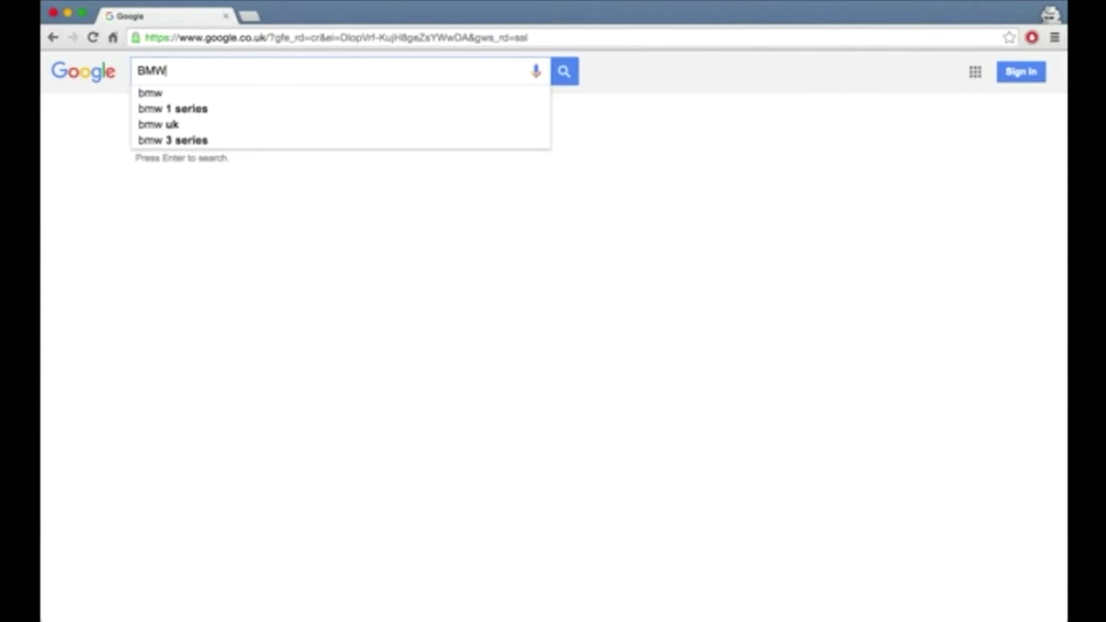
# Search Google for 'BMW M4' and show the image results.
pyautogui.write('M4')
pyautogui.press('Return')
pyautogui.click(209, 121)
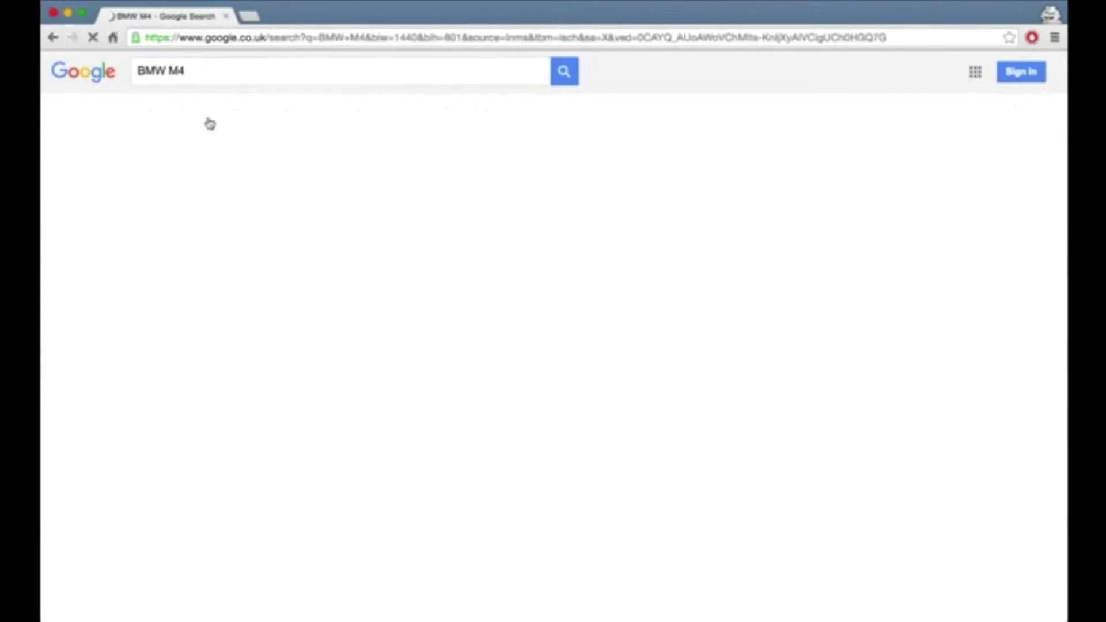
# Open the dark M4 photo on the smoky backdrop and copy the image.
pyautogui.scroll(-4, 554, 404)
pyautogui.scroll(-4, 554, 323)
pyautogui.scroll(-5, 562, 311)
pyautogui.scroll(-4, 562, 311)
pyautogui.scroll(-4, 561, 311)
pyautogui.scroll(-4, 562, 311)
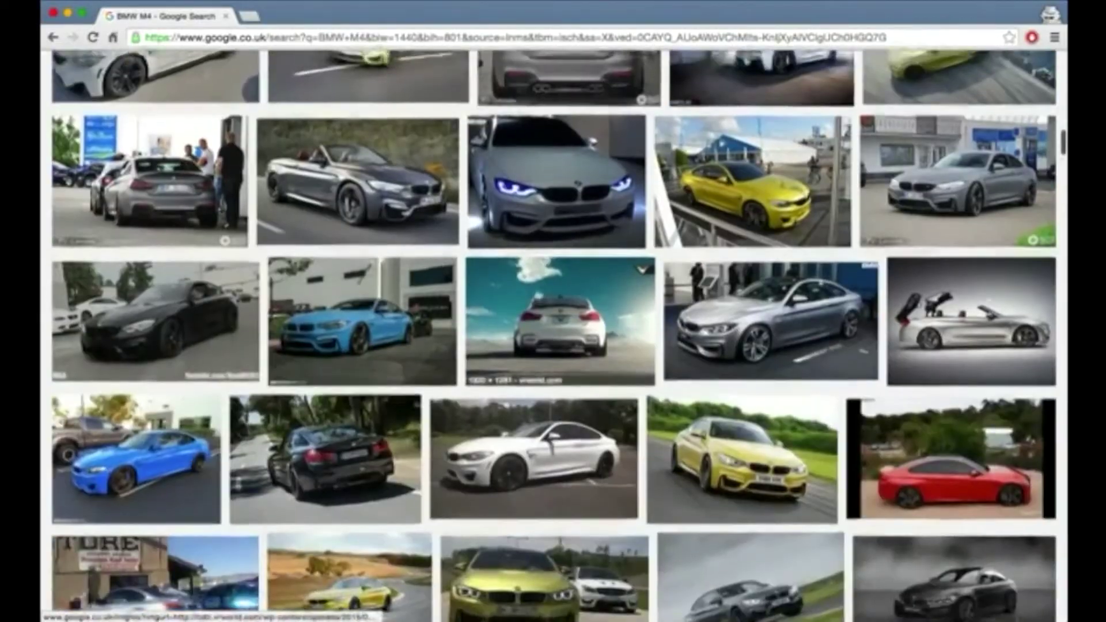
pyautogui.scroll(-5, 559, 320)
pyautogui.click(954, 166)
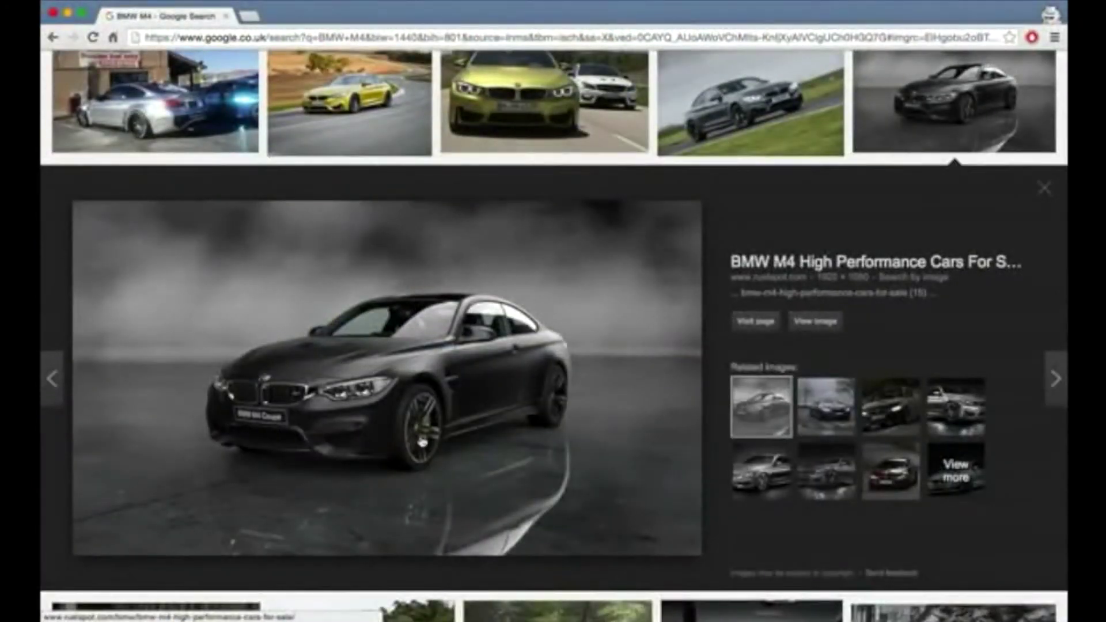
pyautogui.rightClick(422, 410)
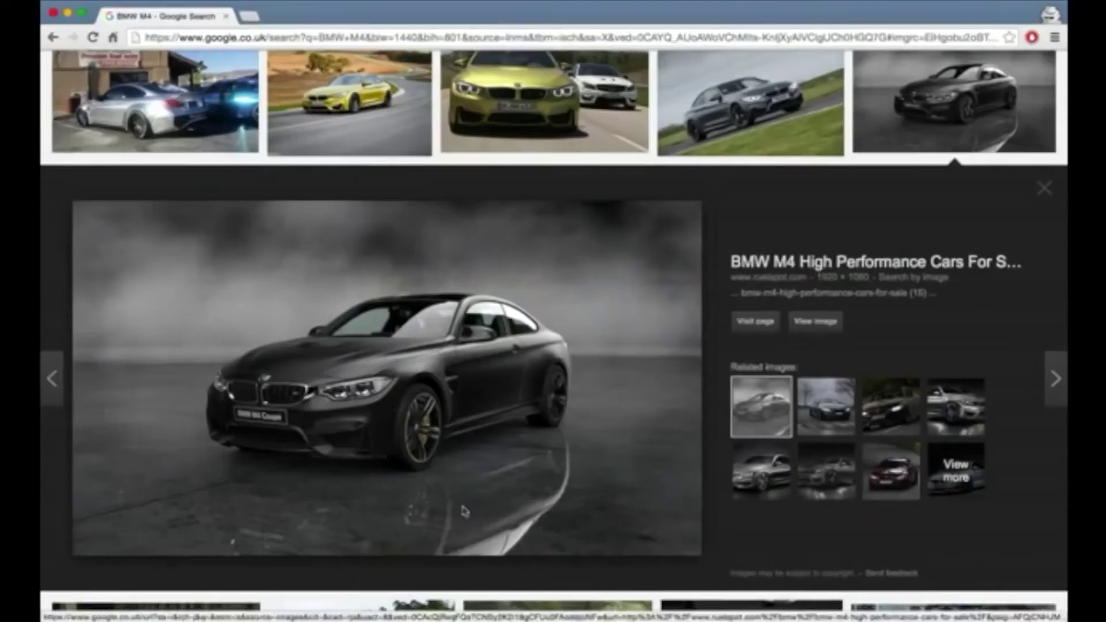
pyautogui.rightClick(465, 511)
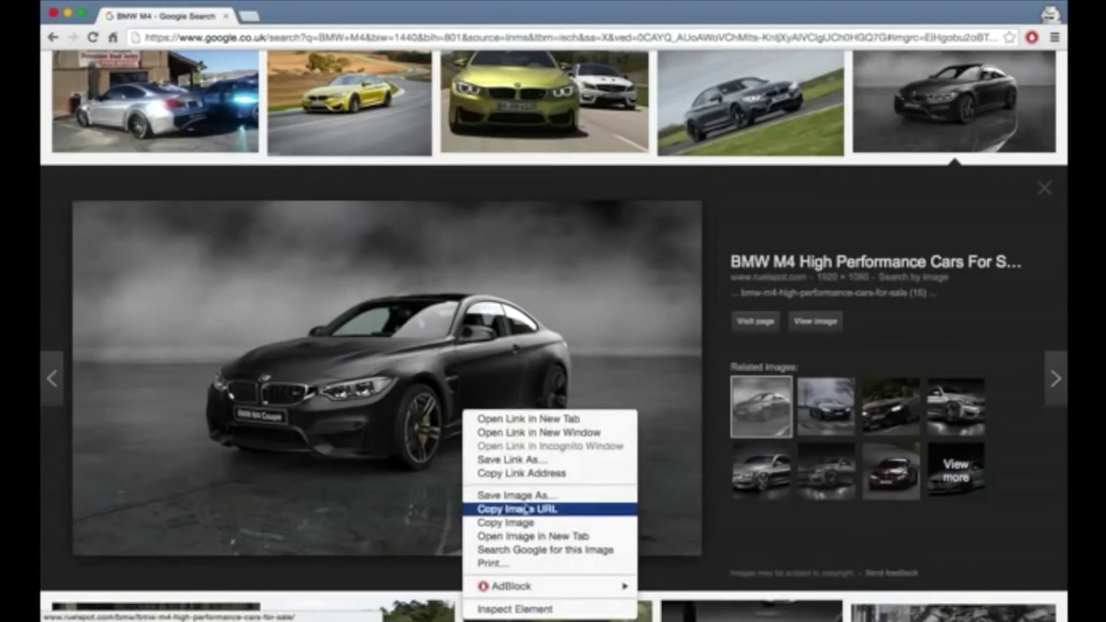
pyautogui.click(536, 524)
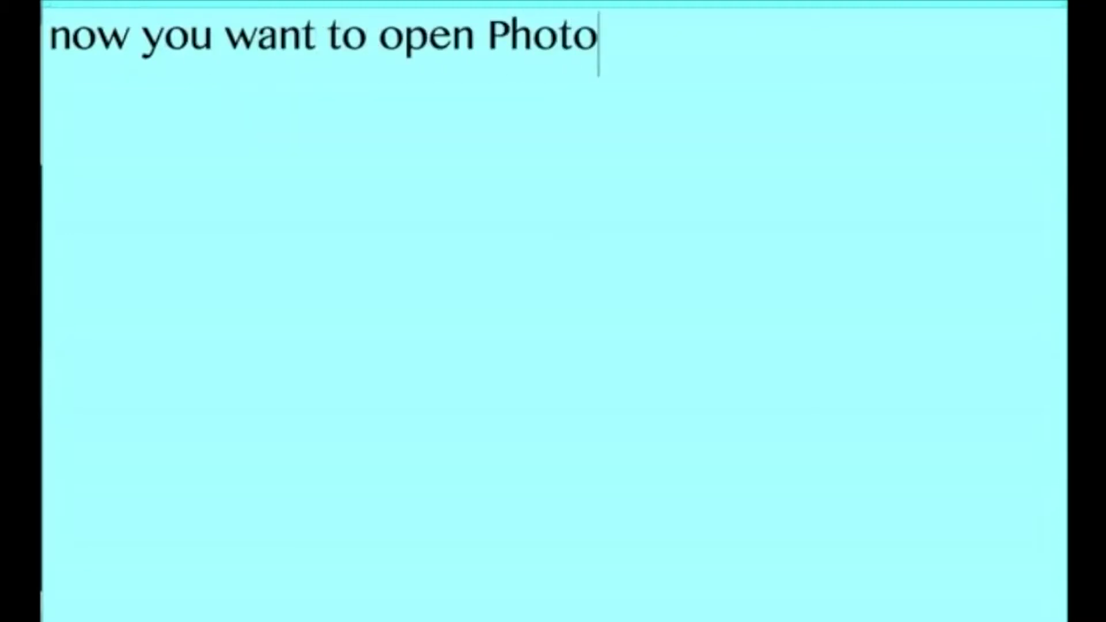
# Launch Photoshop and start a new document using the clipboard's 1920 × 1080 px preset.
pyautogui.click(538, 568)
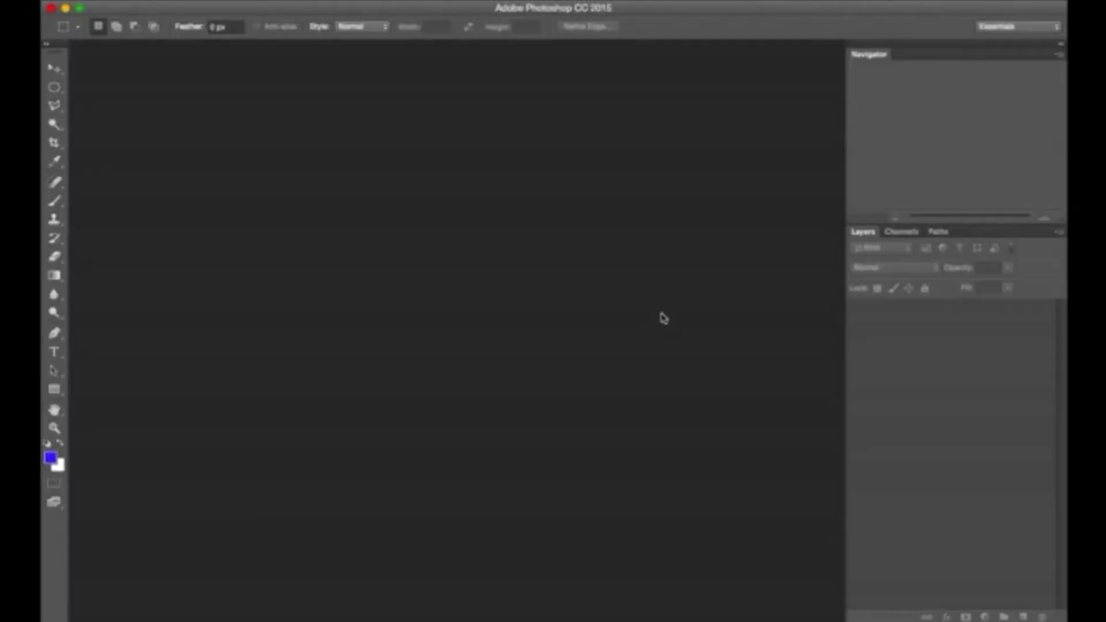
pyautogui.hotkey('ctrl', 'n')
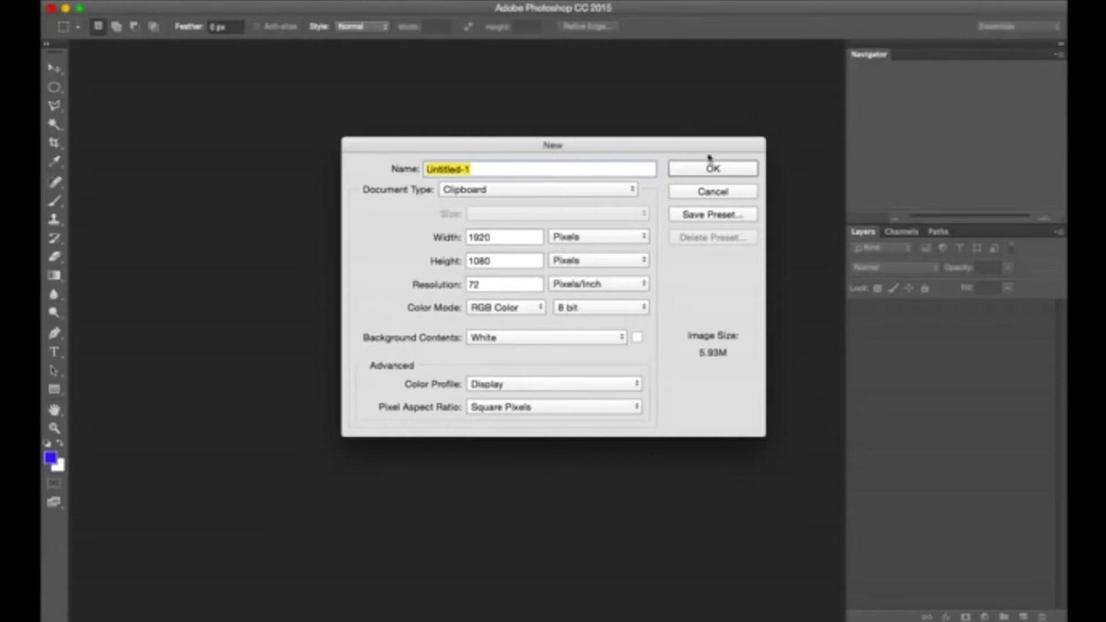
# Confirm the 1920 × 1080 document and paste the car photo in as Layer 1.
pyautogui.click(712, 168)
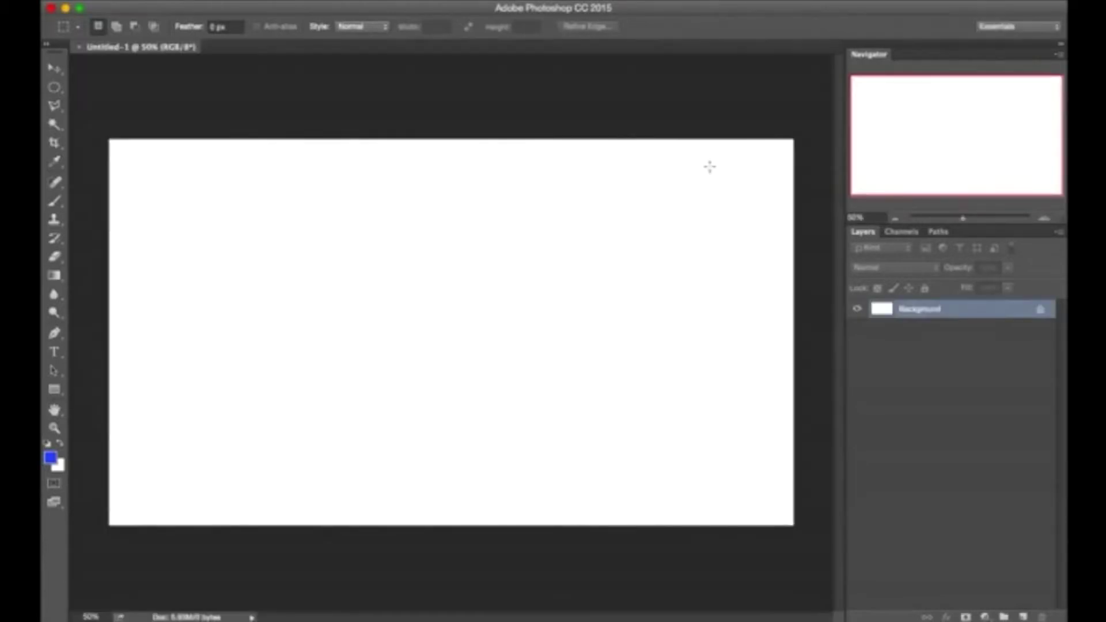
pyautogui.hotkey('ctrl', 'v')
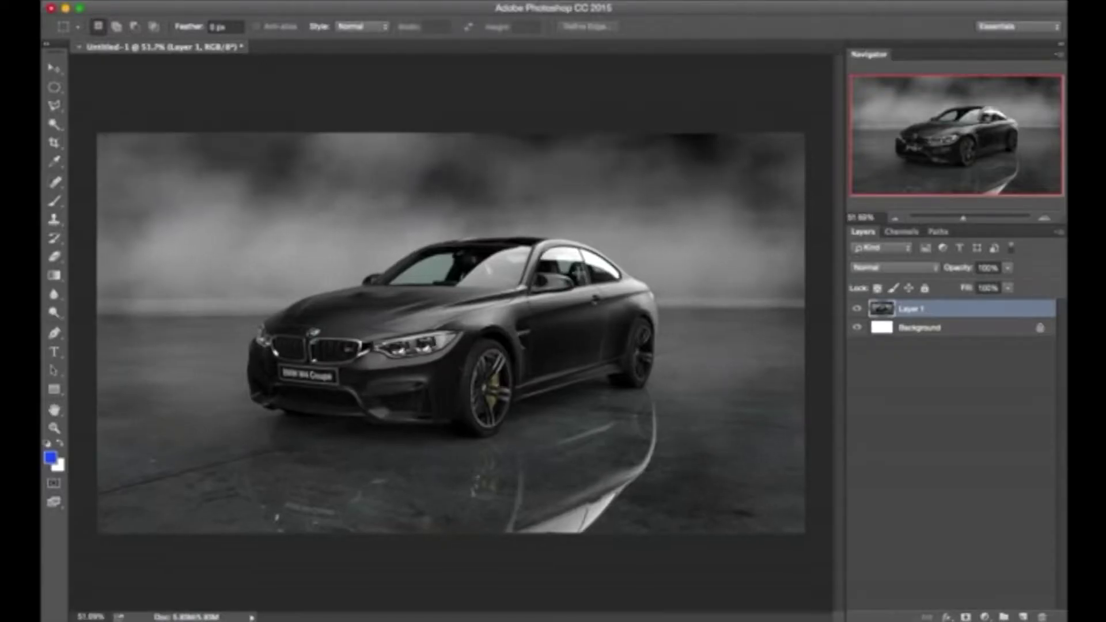
# Switch to the Quick Selection Tool from the Magic Wand tool group.
pyautogui.scroll(5, 351, 302)
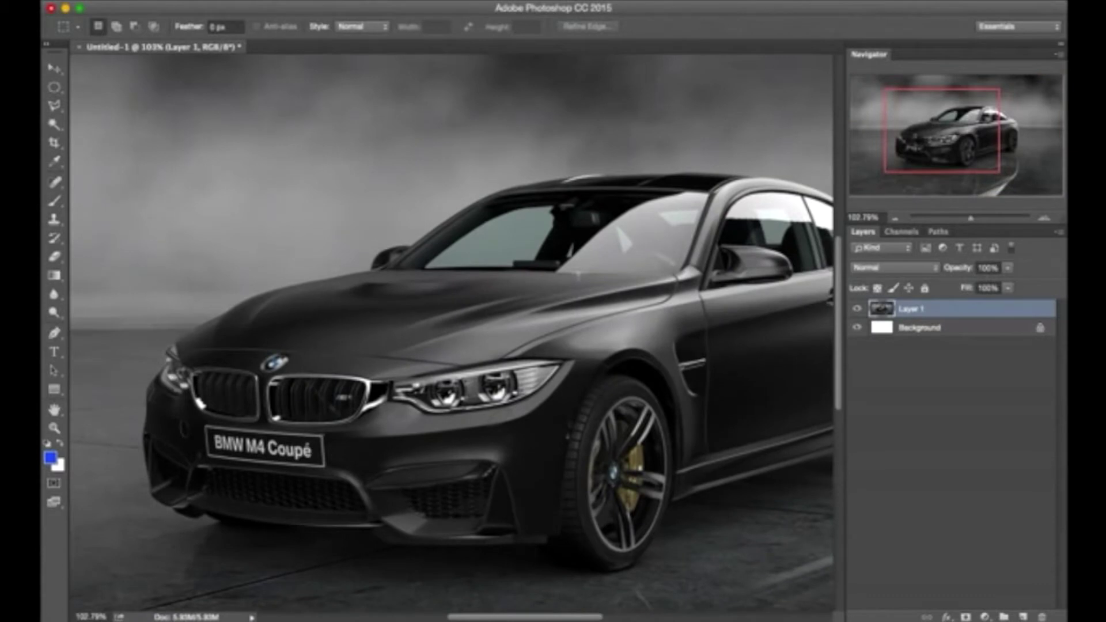
pyautogui.press('w')
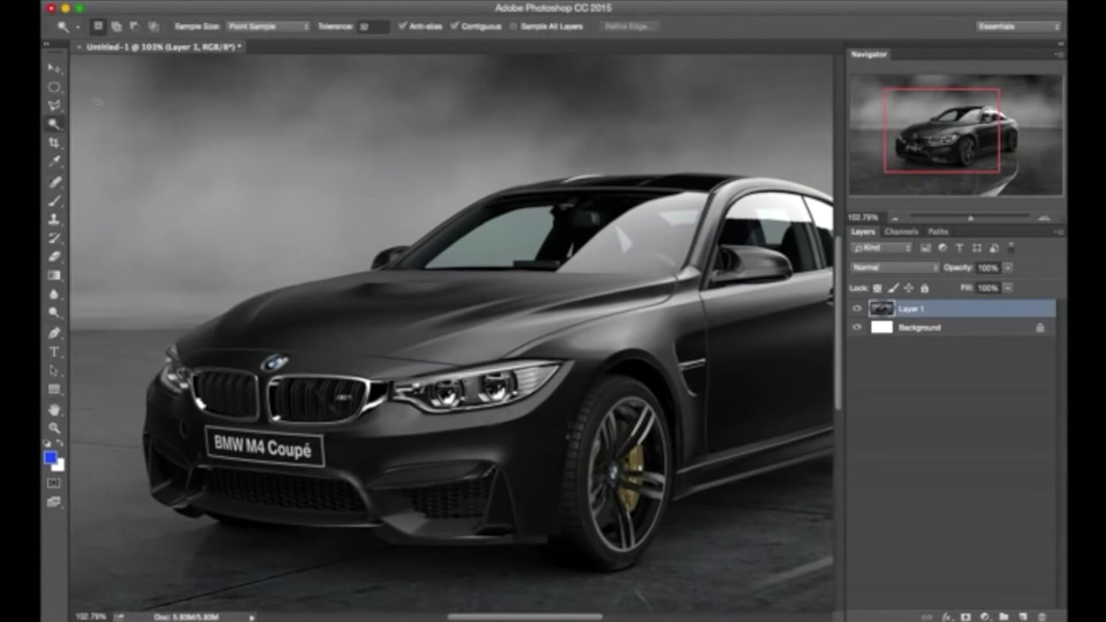
pyautogui.moveTo(55, 124); pyautogui.dragTo(128, 134)
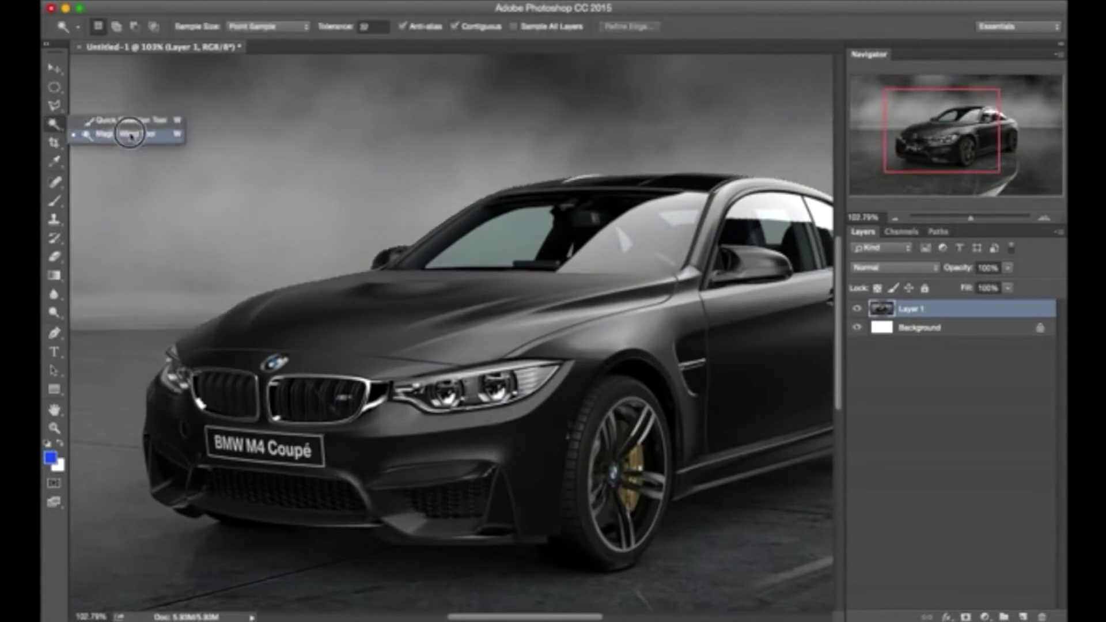
pyautogui.click(169, 122)
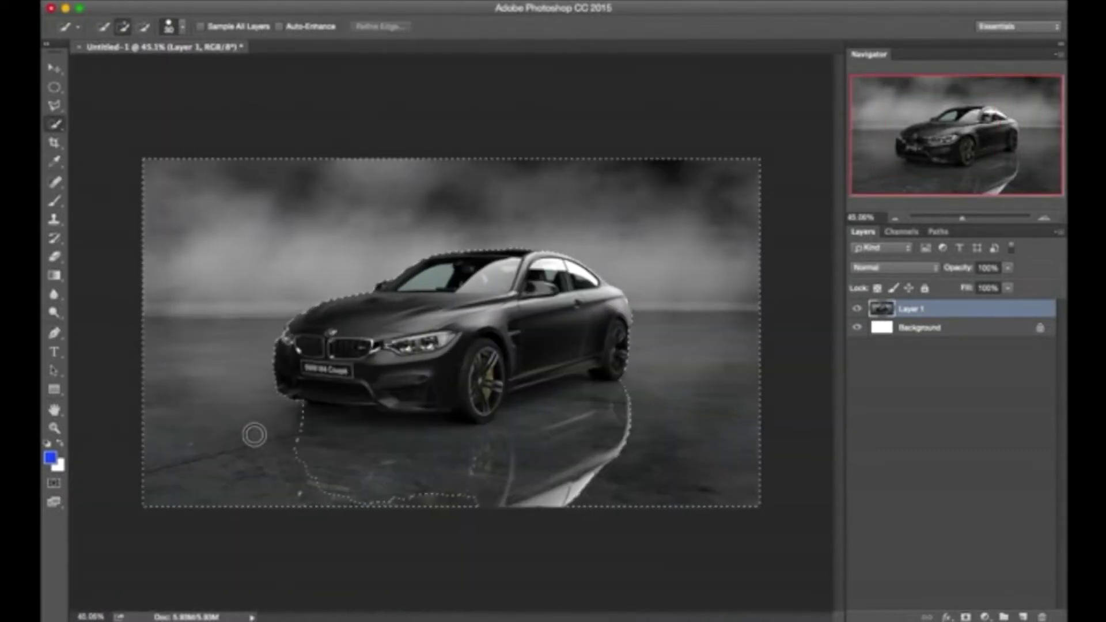
# Brush a Quick Selection over the car body, roof and side sill.
pyautogui.moveTo(252, 434); pyautogui.dragTo(609, 398)
pyautogui.scroll(2, 608, 397)
pyautogui.scroll(2, 608, 328)
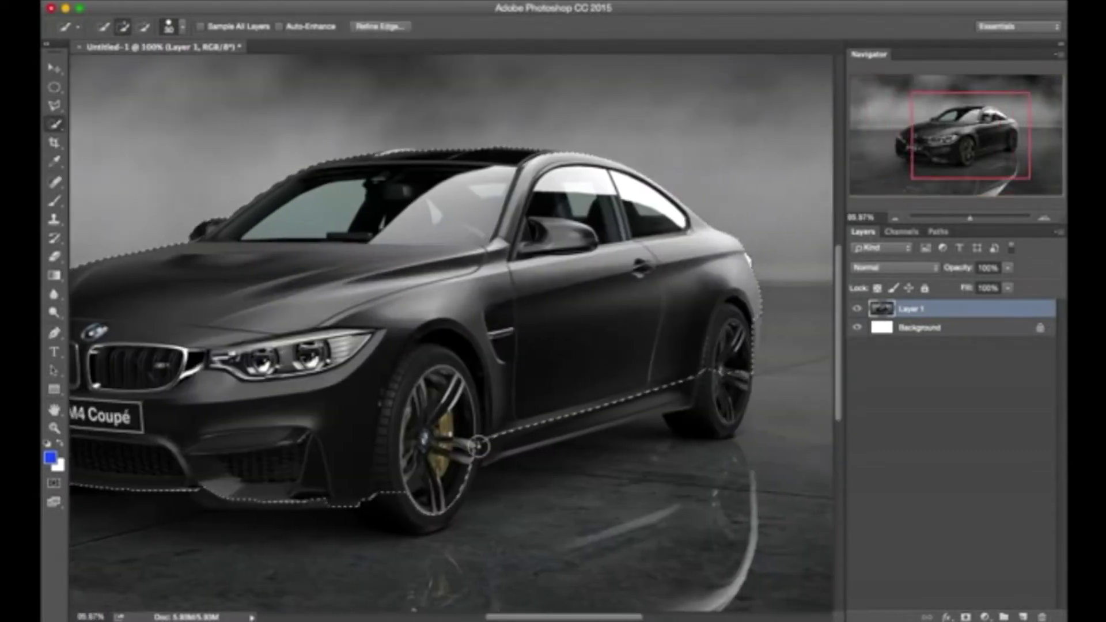
pyautogui.scroll(3, 415, 504)
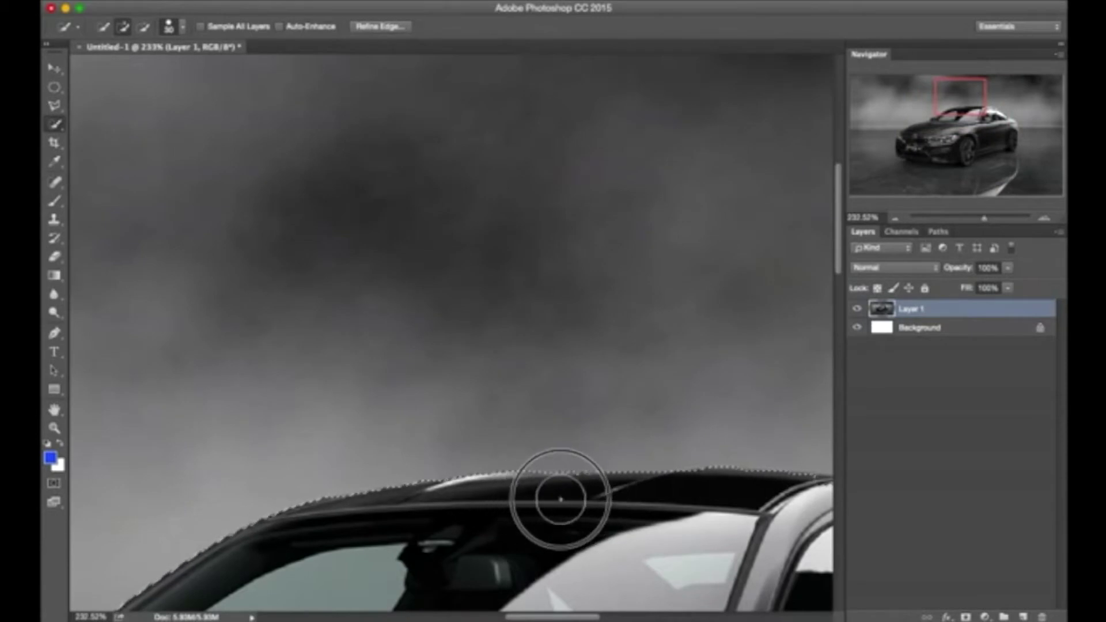
pyautogui.moveTo(598, 501); pyautogui.dragTo(672, 482)
pyautogui.scroll(-10, 731, 494)
pyautogui.moveTo(218, 356)
pyautogui.mouseDown()
pyautogui.moveTo(457, 271)
pyautogui.moveTo(555, 259)
pyautogui.mouseUp()
pyautogui.hotkey('ctrl', '0')
pyautogui.scroll(5, 453, 292)
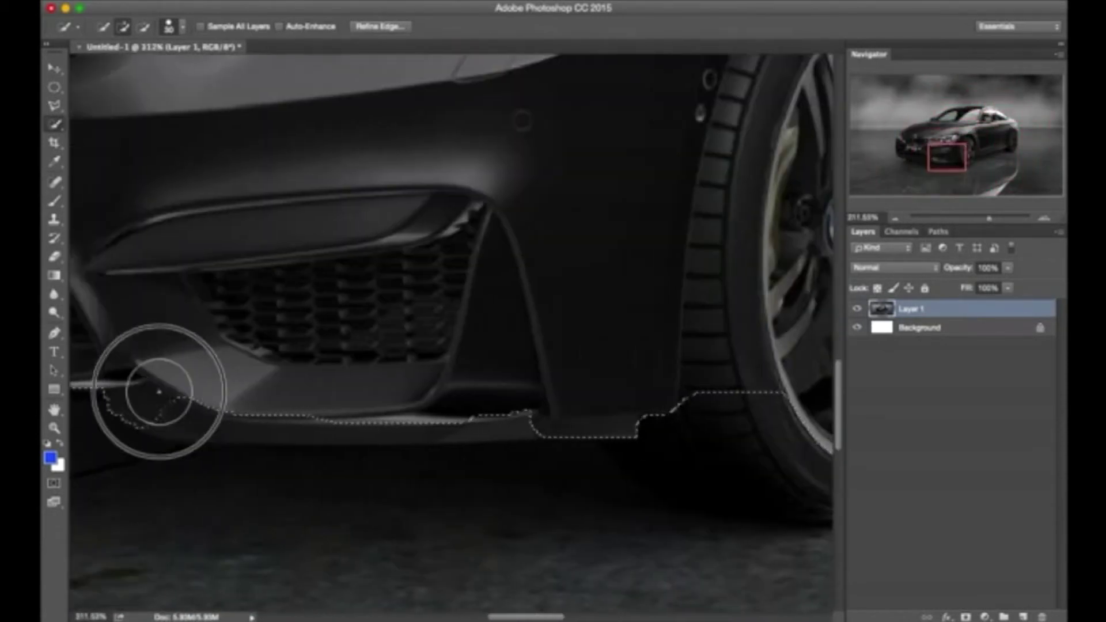
pyautogui.scroll(-3, 506, 390)
pyautogui.scroll(2, 279, 375)
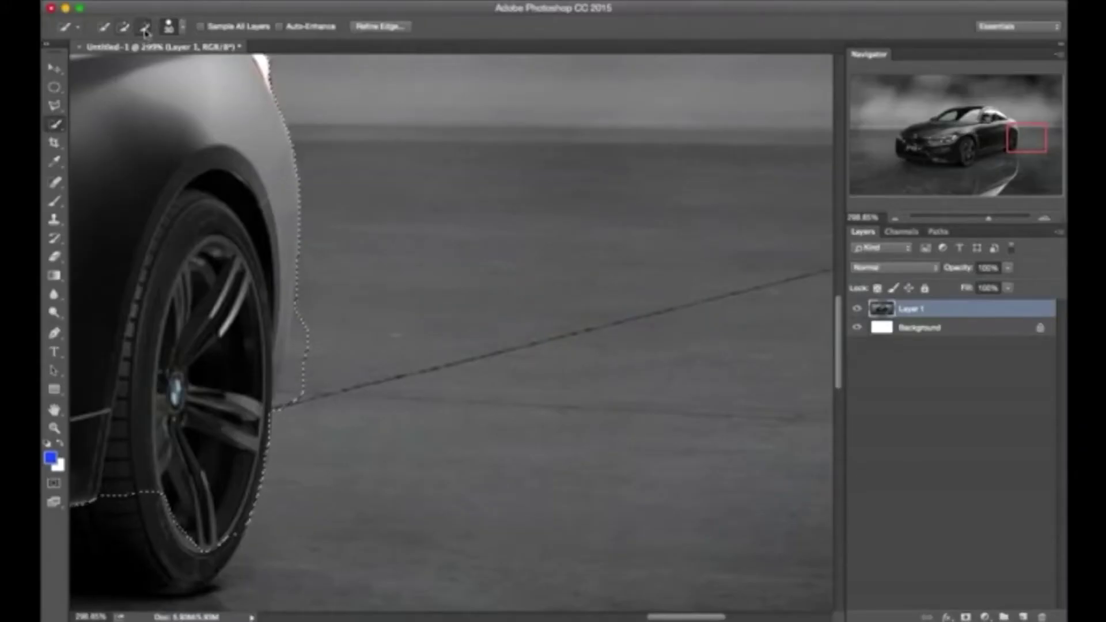
# Toggle Subtract and Add selection modes, noting in the caption that holding Alt works instead.
pyautogui.click(145, 28)
pyautogui.click(123, 27)
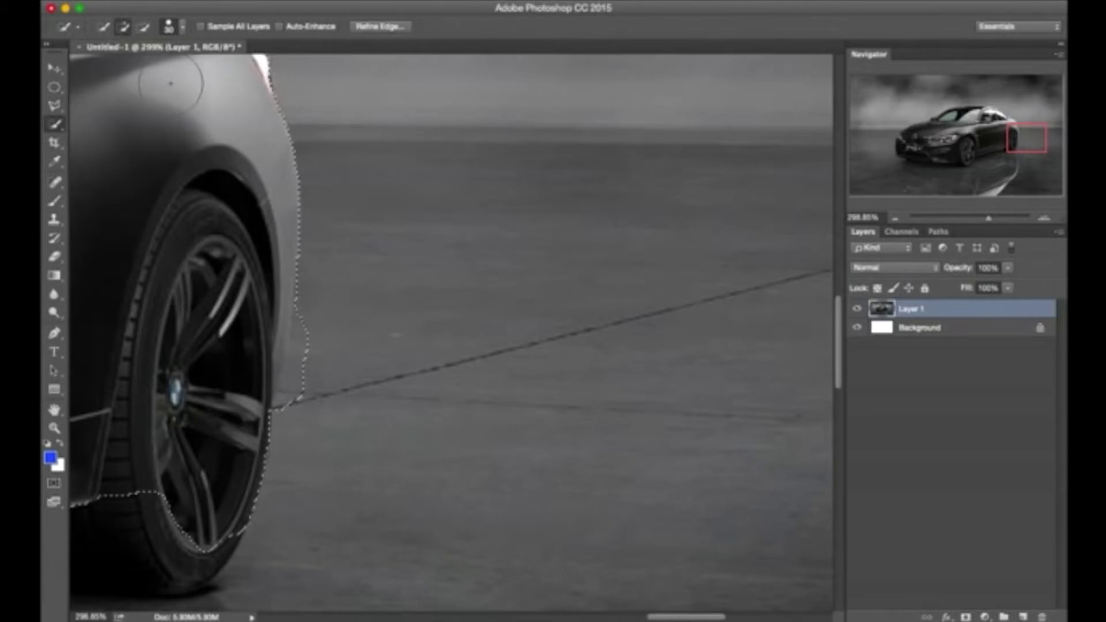
pyautogui.write('pref')
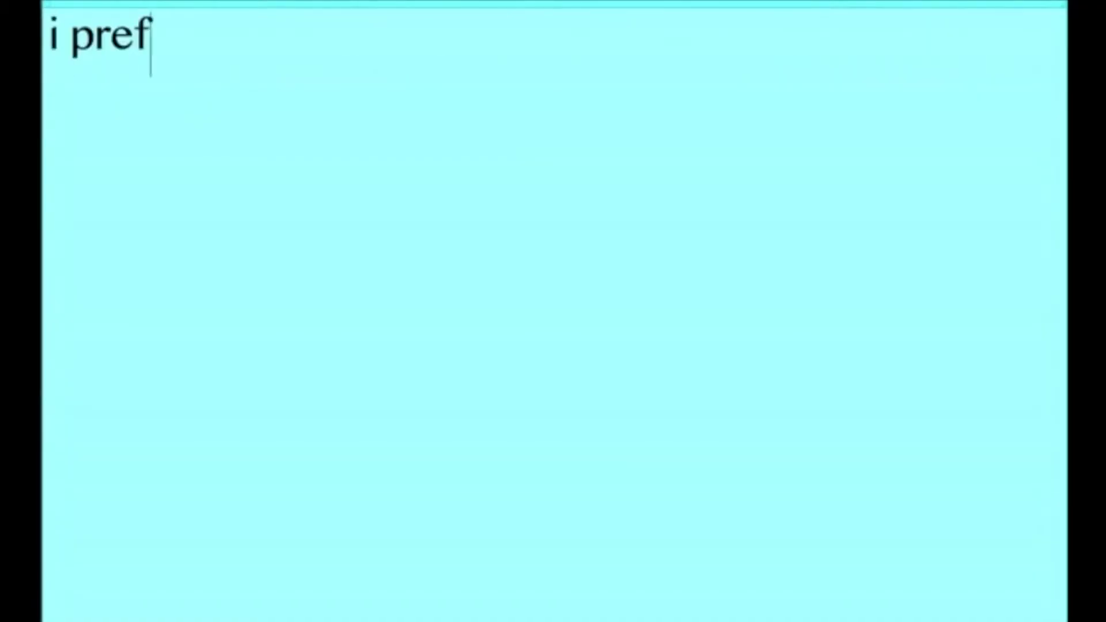
pyautogui.write("er to hold '")
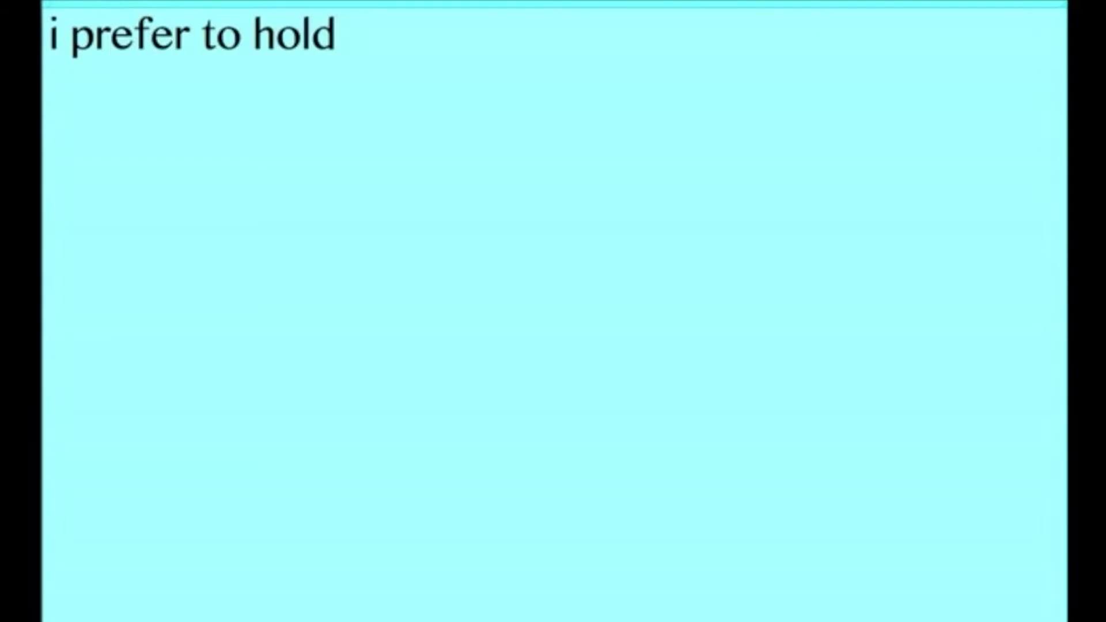
pyautogui.write('ALT')
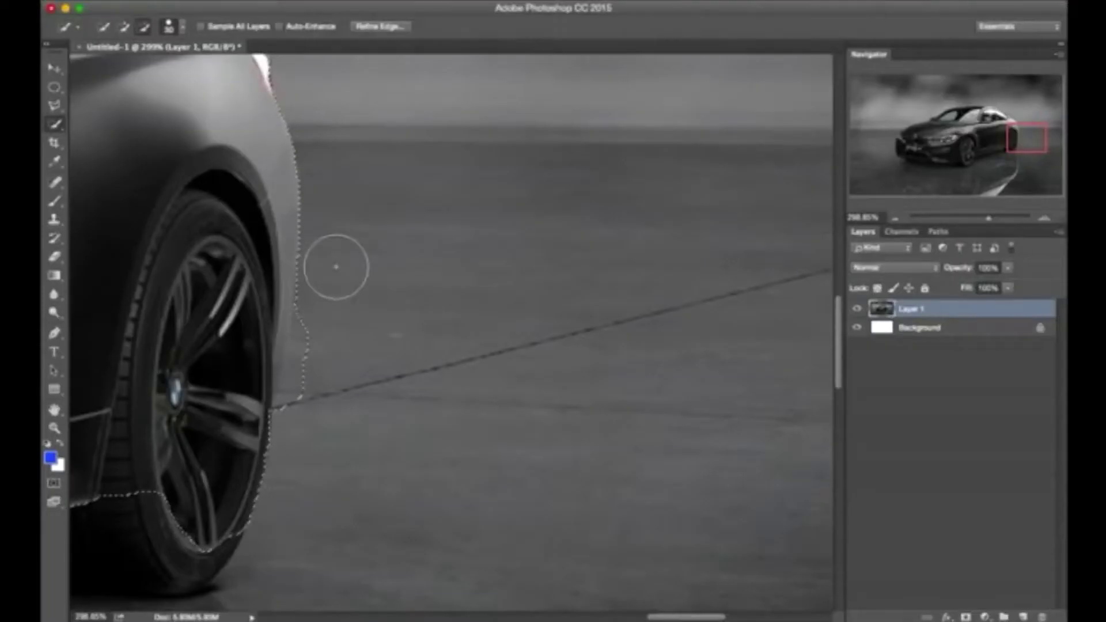
# Grow the selection around the rear tyre and front wheel.
pyautogui.moveTo(336, 257)
pyautogui.mouseDown()
pyautogui.moveTo(321, 333)
pyautogui.moveTo(230, 333)
pyautogui.moveTo(237, 378)
pyautogui.moveTo(223, 210)
pyautogui.moveTo(193, 235)
pyautogui.moveTo(148, 321)
pyautogui.moveTo(144, 445)
pyautogui.moveTo(193, 494)
pyautogui.mouseUp()
pyautogui.moveTo(404, 421)
pyautogui.mouseDown()
pyautogui.moveTo(413, 406)
pyautogui.moveTo(407, 321)
pyautogui.moveTo(487, 313)
pyautogui.moveTo(420, 334)
pyautogui.moveTo(420, 242)
pyautogui.moveTo(259, 166)
pyautogui.moveTo(352, 179)
pyautogui.moveTo(260, 292)
pyautogui.mouseUp()
# Tighten the selection to the front wheel arch and tyre, excluding the spokes.
pyautogui.scroll(5, 420, 243)
pyautogui.scroll(-2, 514, 292)
pyautogui.moveTo(533, 262)
pyautogui.mouseDown()
pyautogui.moveTo(528, 395)
pyautogui.moveTo(456, 428)
pyautogui.moveTo(227, 321)
pyautogui.mouseUp()
pyautogui.scroll(-3, 223, 345)
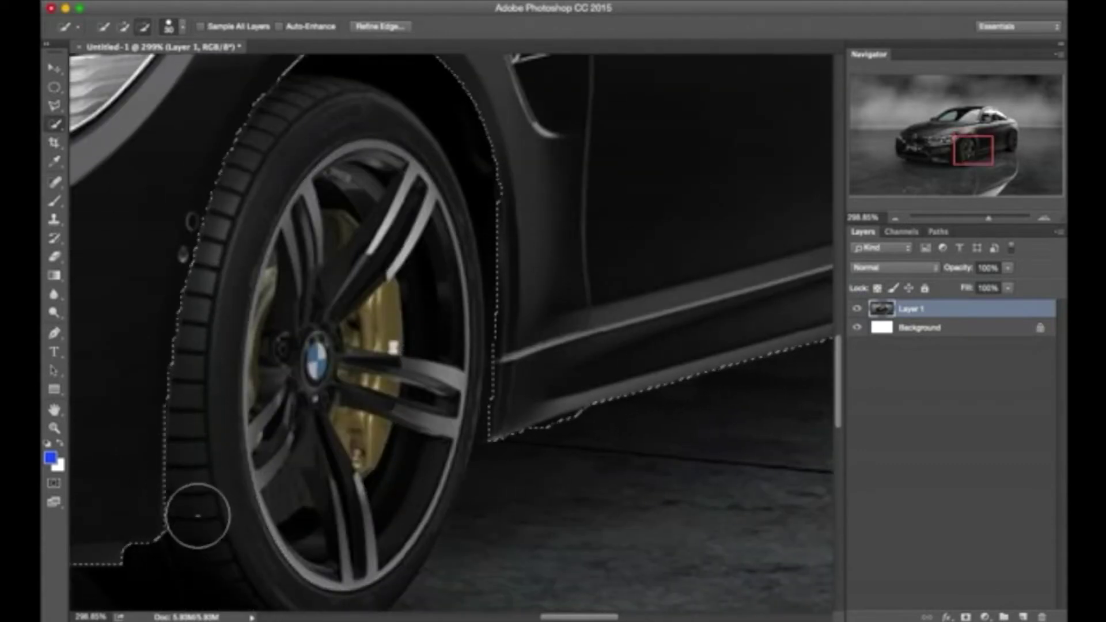
pyautogui.hscroll(-15, 198, 516)
pyautogui.scroll(5, 229, 511)
pyautogui.scroll(5, 407, 486)
pyautogui.scroll(5, 313, 477)
pyautogui.write('to vary the siz of the brush')
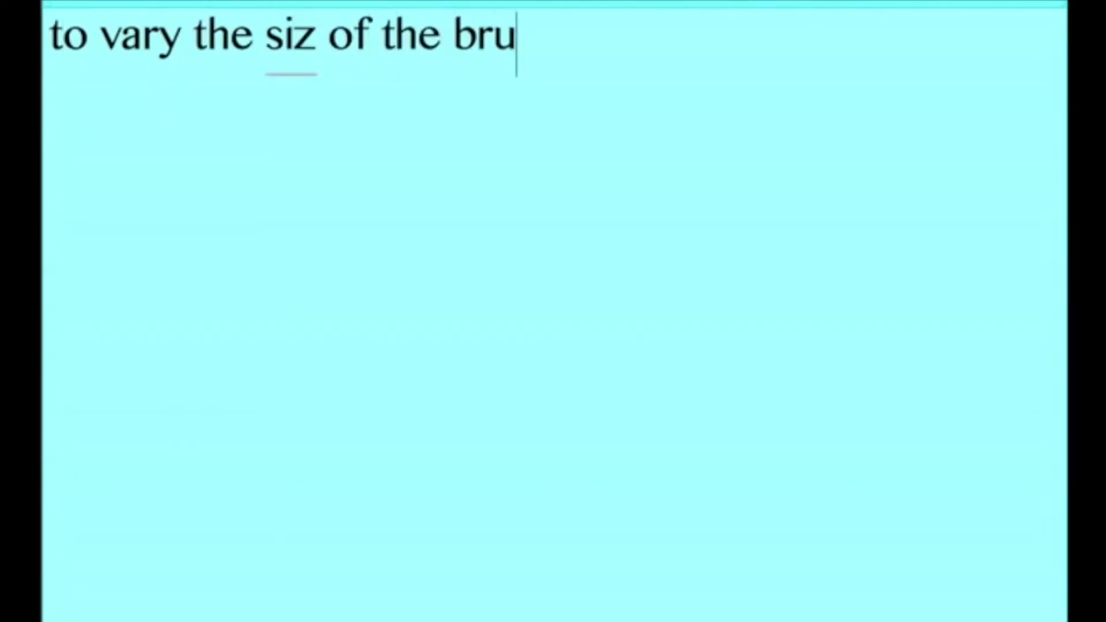
# Finish the caption on using bracket keys to resize the brush, fixing its typo.
pyautogui.write(" you can use '[' or")
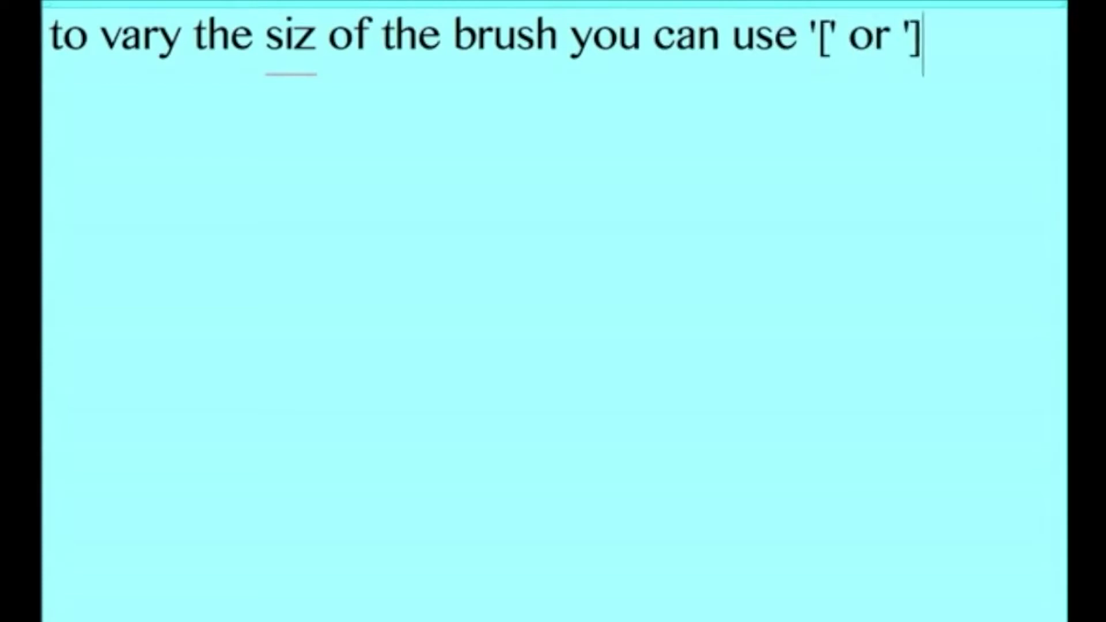
pyautogui.write('e')
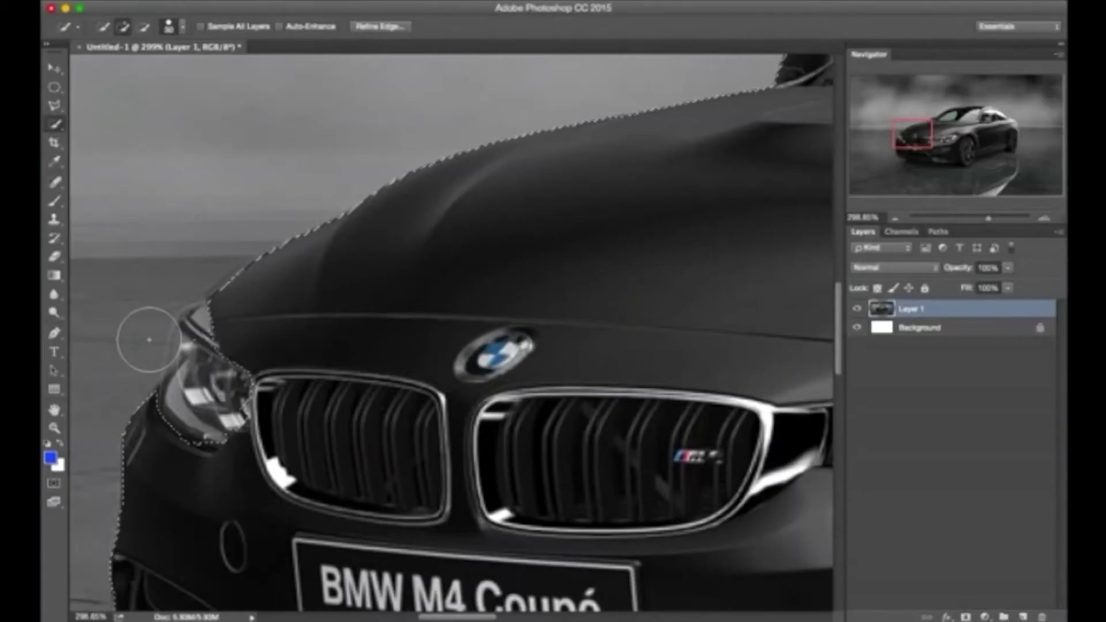
# Add both kidney grilles and the adjacent dark intake to the selection.
pyautogui.moveTo(248, 444); pyautogui.dragTo(376, 506)
pyautogui.hscroll(5, 360, 262)
pyautogui.scroll(-3, 360, 262)
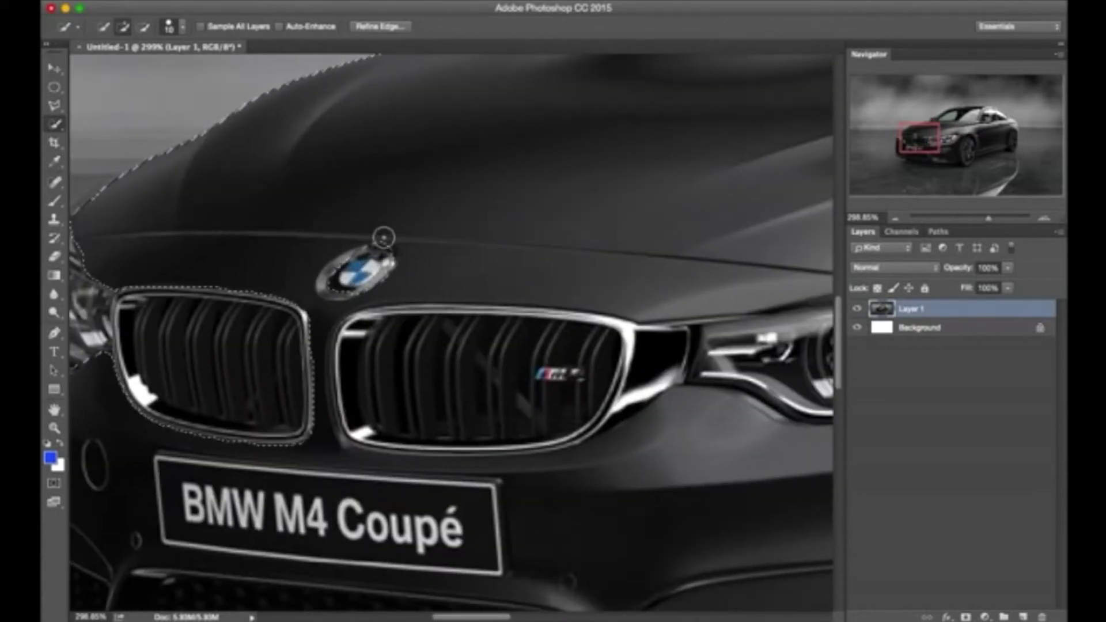
pyautogui.hscroll(5, 486, 334)
pyautogui.moveTo(369, 346); pyautogui.dragTo(397, 356)
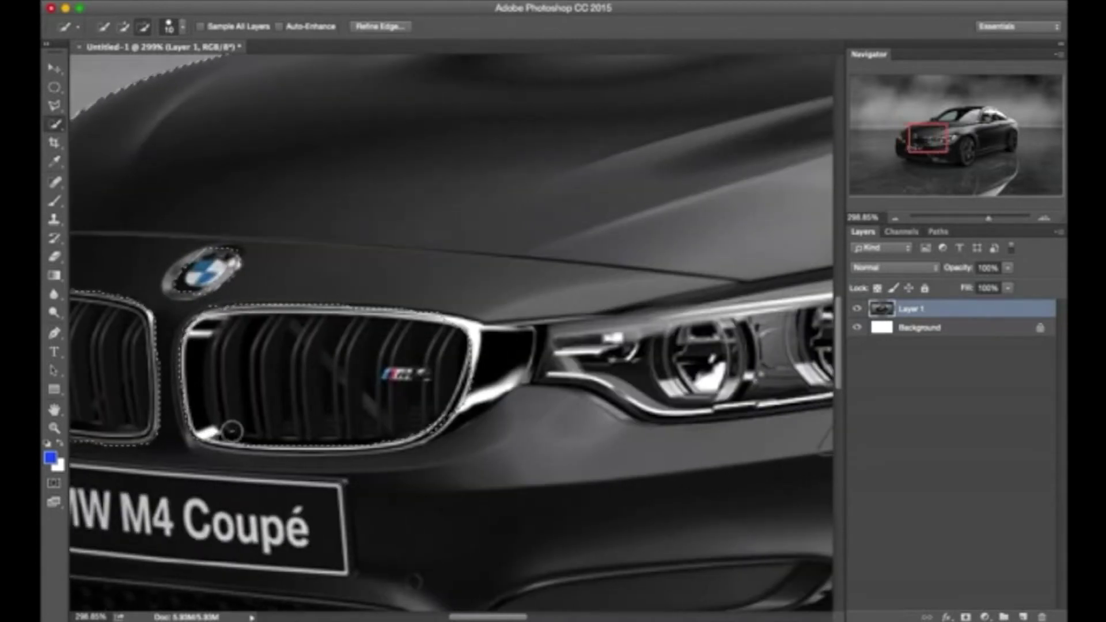
pyautogui.scroll(3, 282, 434)
pyautogui.moveTo(282, 434); pyautogui.dragTo(432, 450)
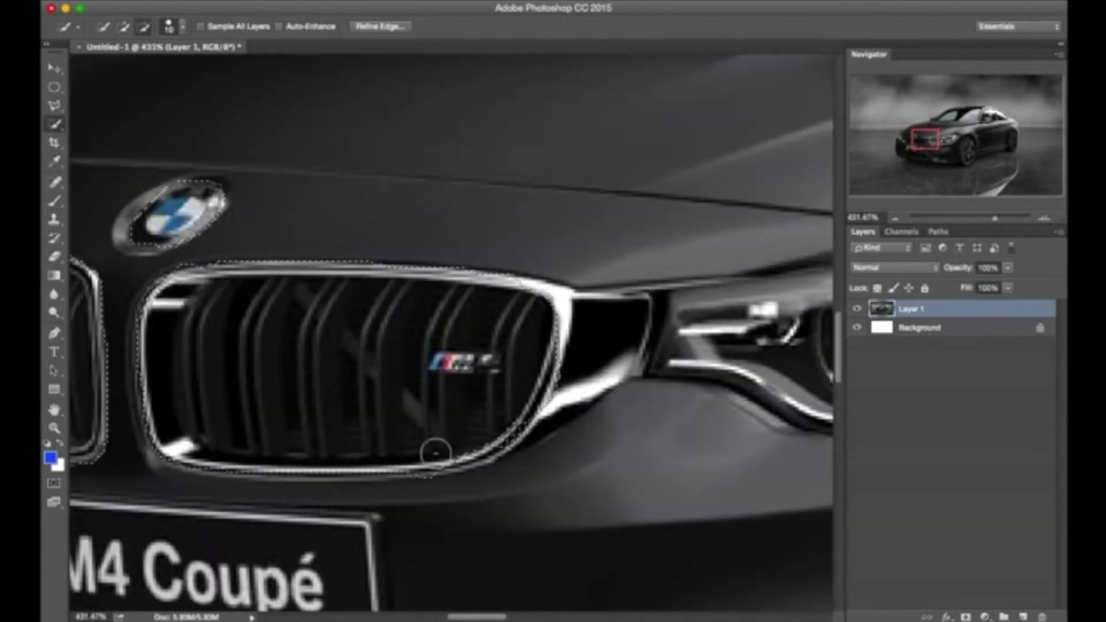
pyautogui.moveTo(511, 467)
pyautogui.mouseDown()
pyautogui.moveTo(648, 358)
pyautogui.moveTo(617, 280)
pyautogui.mouseUp()
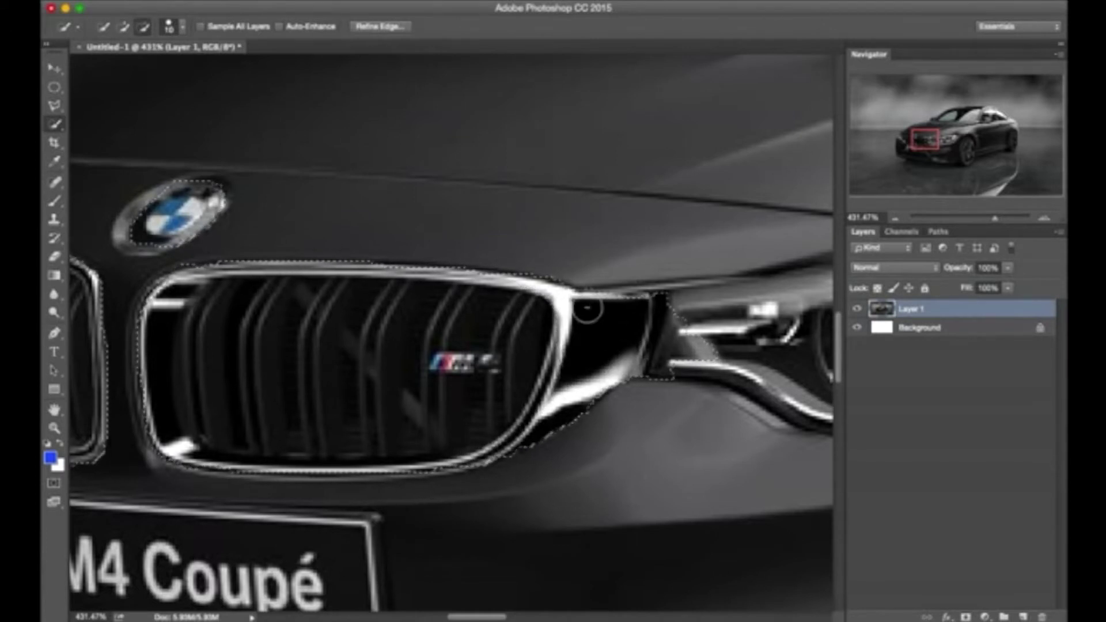
# Extend the selection along the headlight's top edge and around the mirror and A-pillar.
pyautogui.hscroll(5, 617, 280)
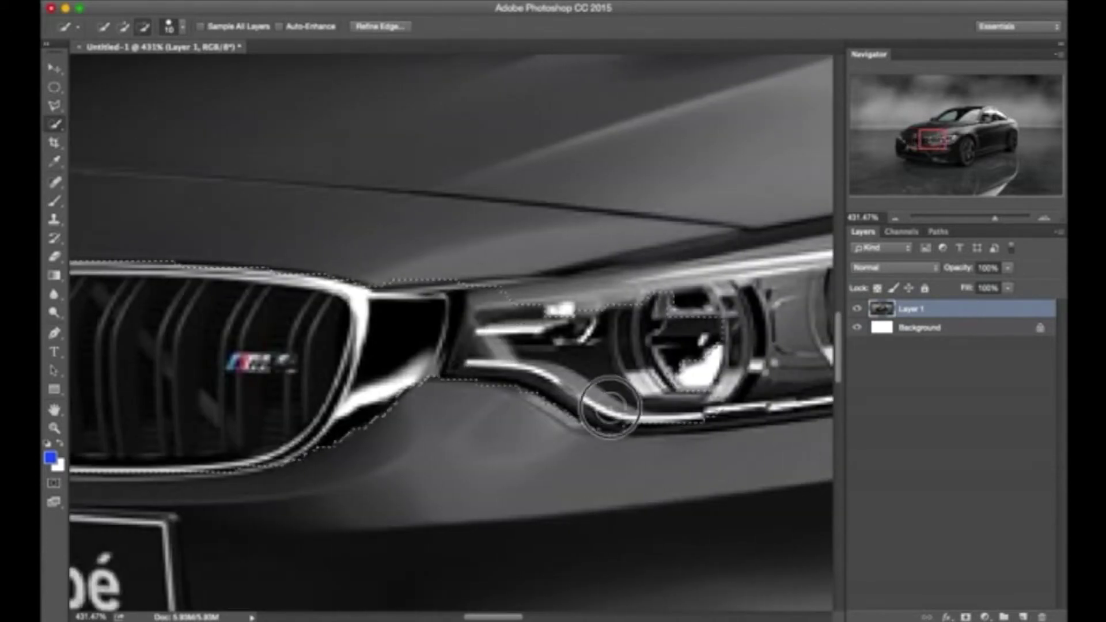
pyautogui.hscroll(5, 594, 403)
pyautogui.moveTo(271, 283); pyautogui.dragTo(724, 190)
pyautogui.hscroll(4, 599, 190)
pyautogui.hscroll(5, 753, 179)
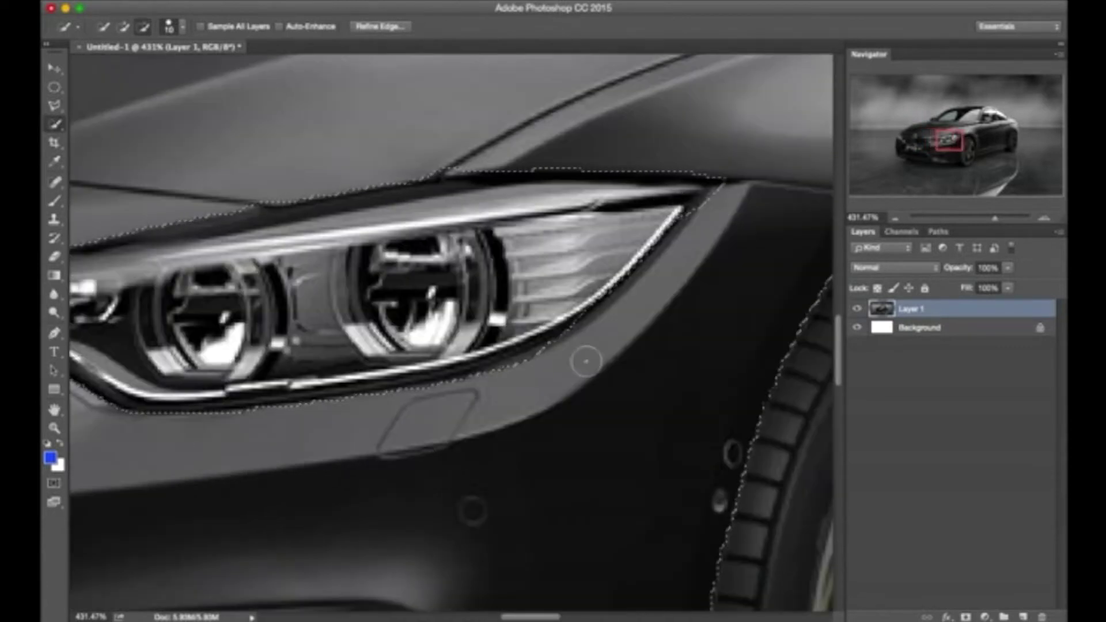
pyautogui.hscroll(-1, 477, 386)
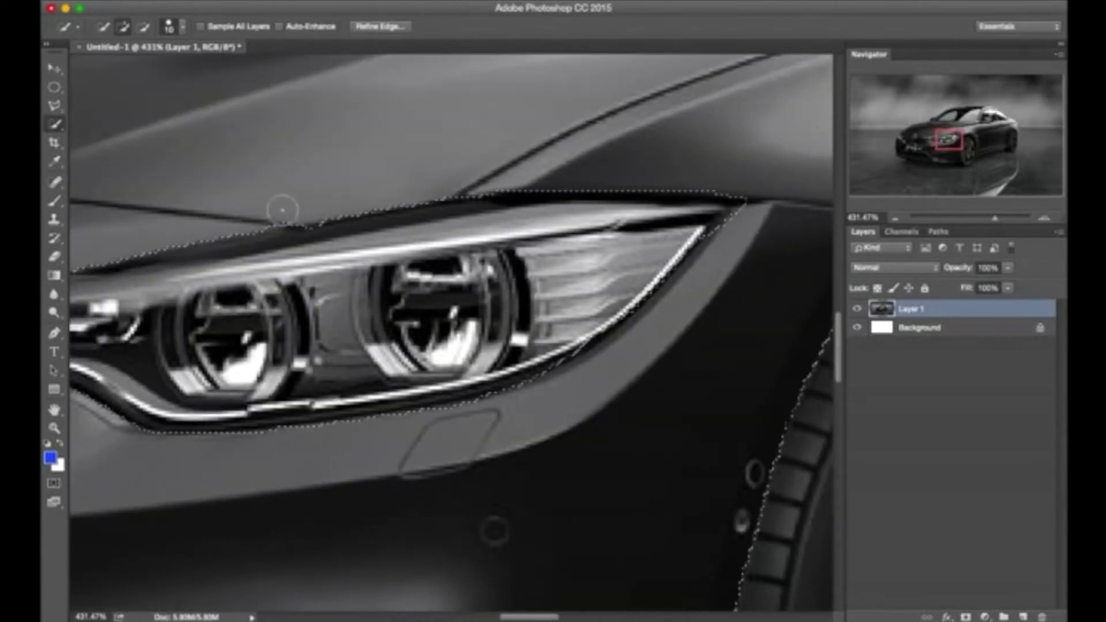
pyautogui.hscroll(-5, 289, 208)
pyautogui.scroll(2, 440, 165)
pyautogui.scroll(1, 439, 166)
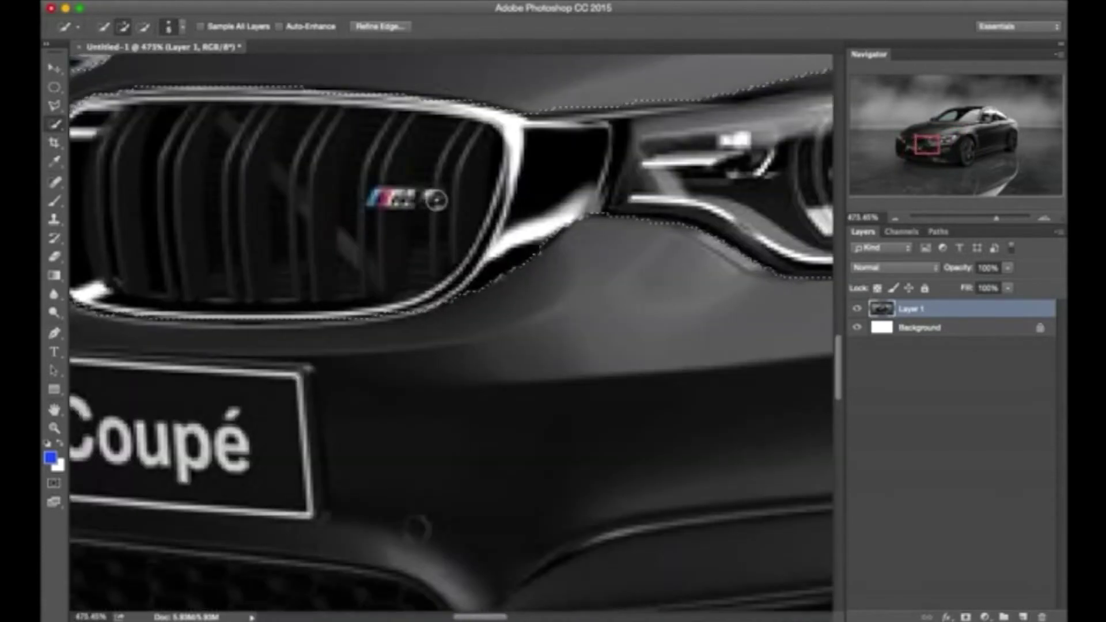
pyautogui.hscroll(6, 664, 291)
pyautogui.scroll(3, 664, 292)
pyautogui.scroll(-3, 664, 292)
pyautogui.hscroll(-4, 664, 292)
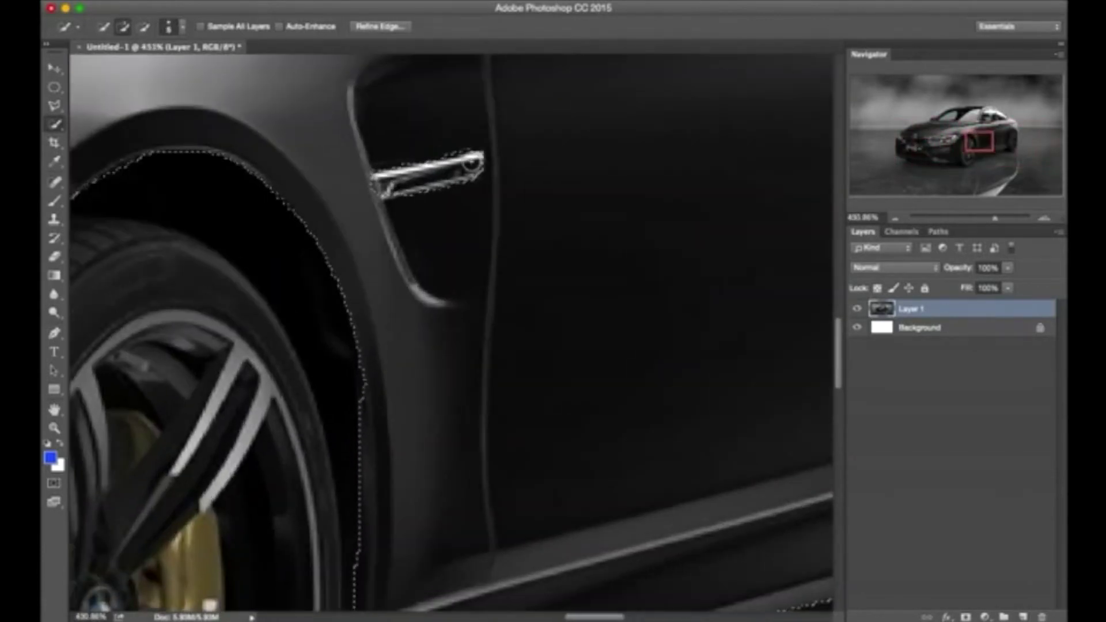
pyautogui.scroll(6, 561, 124)
pyautogui.moveTo(465, 230)
pyautogui.mouseDown()
pyautogui.moveTo(420, 294)
pyautogui.moveTo(623, 236)
pyautogui.mouseUp()
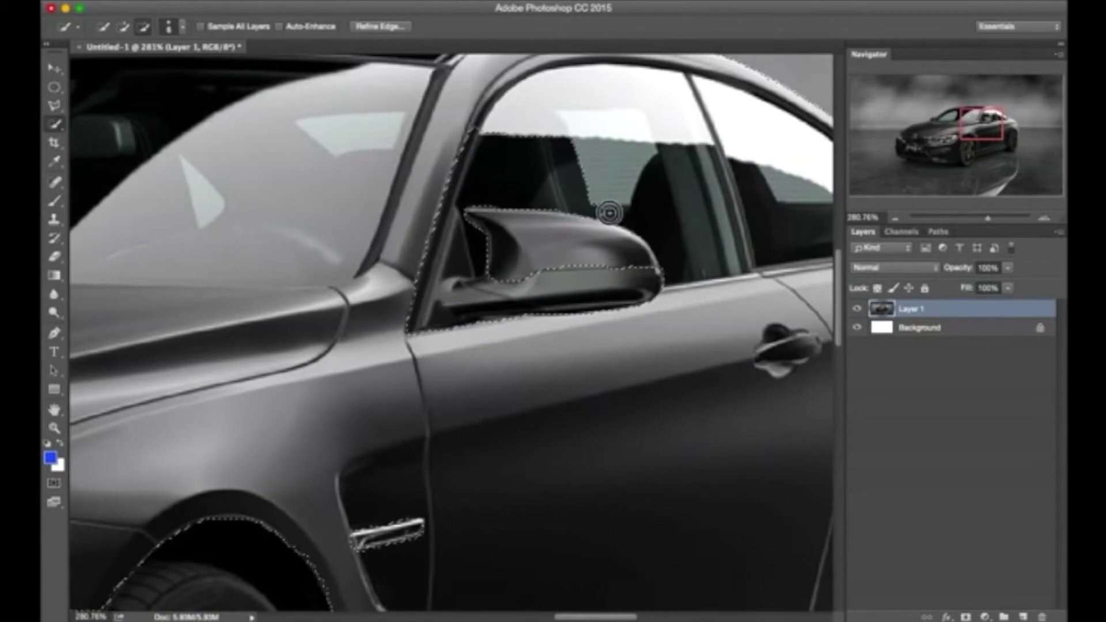
# Fit the selection to the roof and window frame and remove the bumper vent.
pyautogui.hscroll(4, 674, 250)
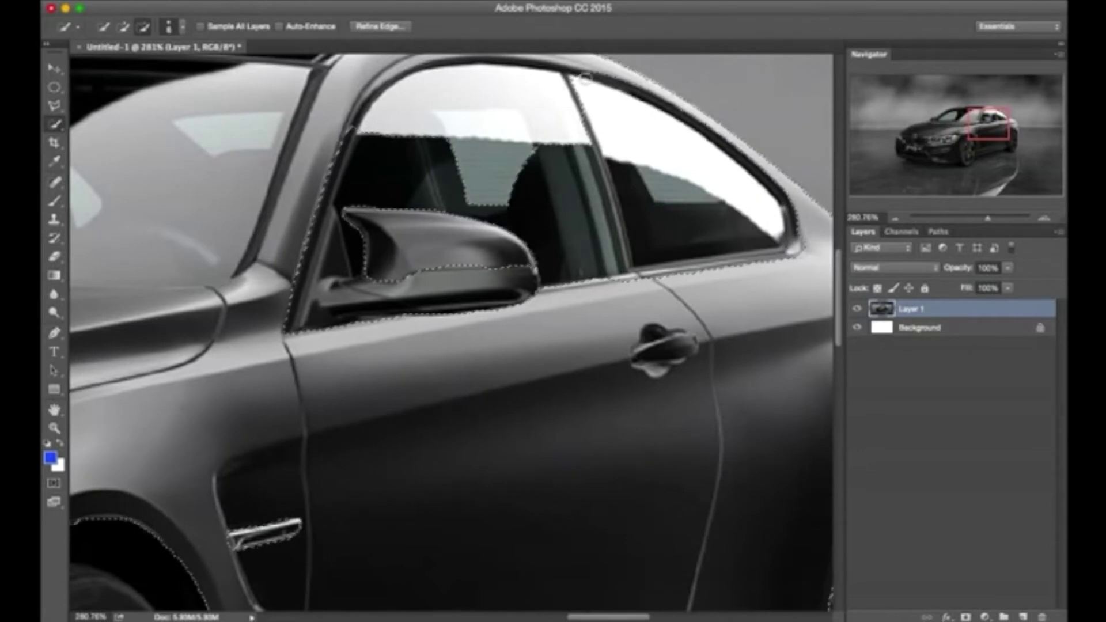
pyautogui.scroll(2, 634, 190)
pyautogui.moveTo(599, 134)
pyautogui.mouseDown()
pyautogui.moveTo(365, 185)
pyautogui.moveTo(464, 116)
pyautogui.mouseUp()
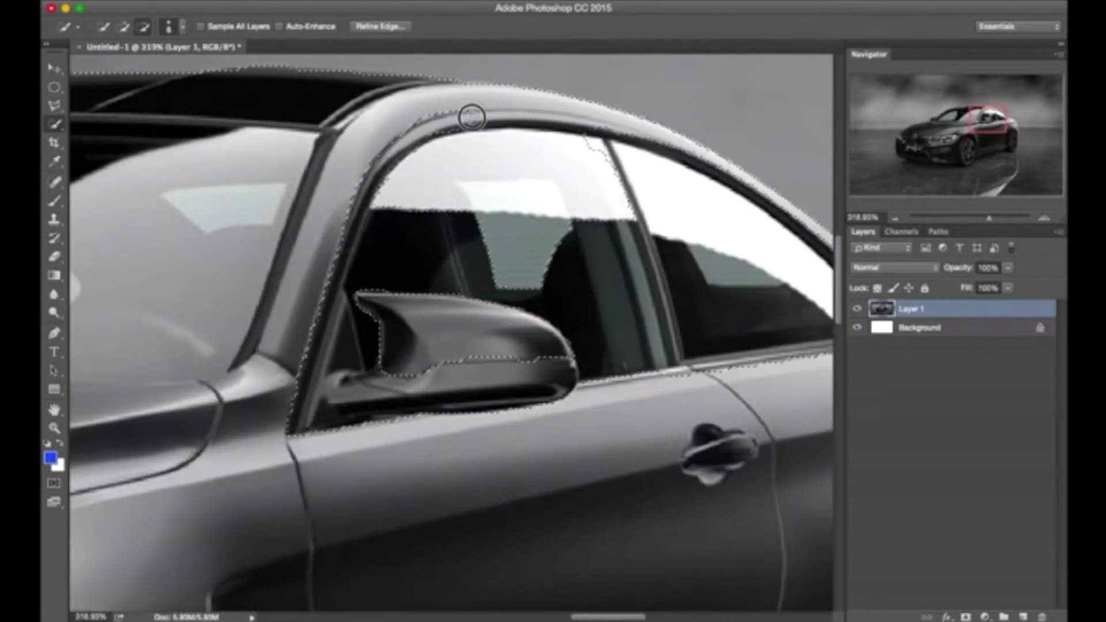
pyautogui.hscroll(1, 719, 287)
pyautogui.hscroll(3, 718, 286)
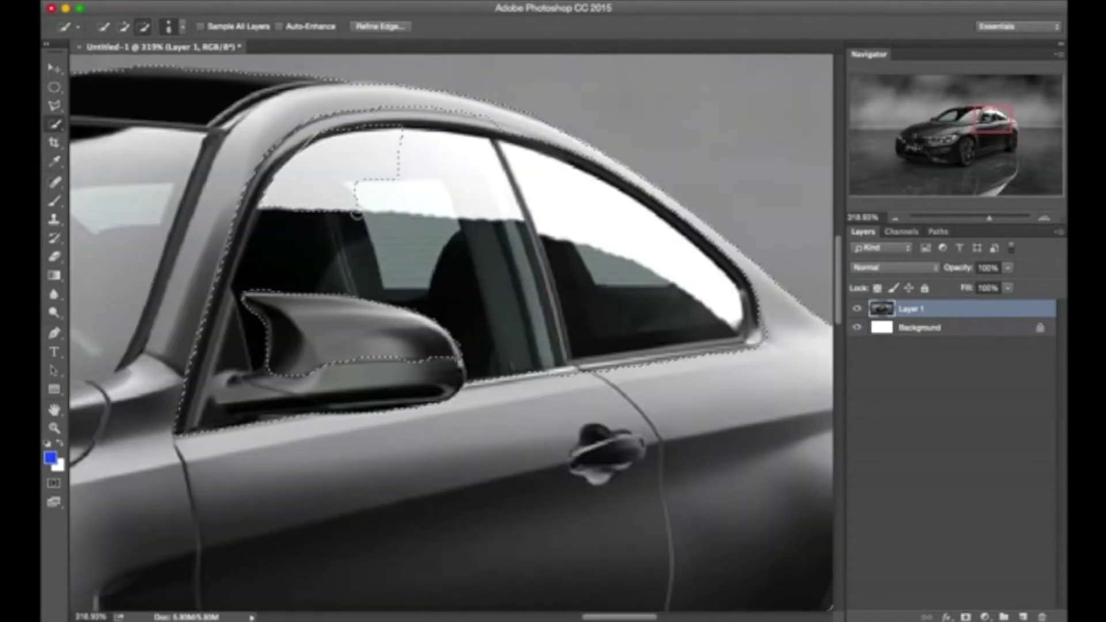
pyautogui.scroll(-10, 370, 128)
pyautogui.hscroll(5, 370, 129)
pyautogui.scroll(-5, 404, 157)
pyautogui.hscroll(5, 404, 158)
pyautogui.scroll(-5, 322, 132)
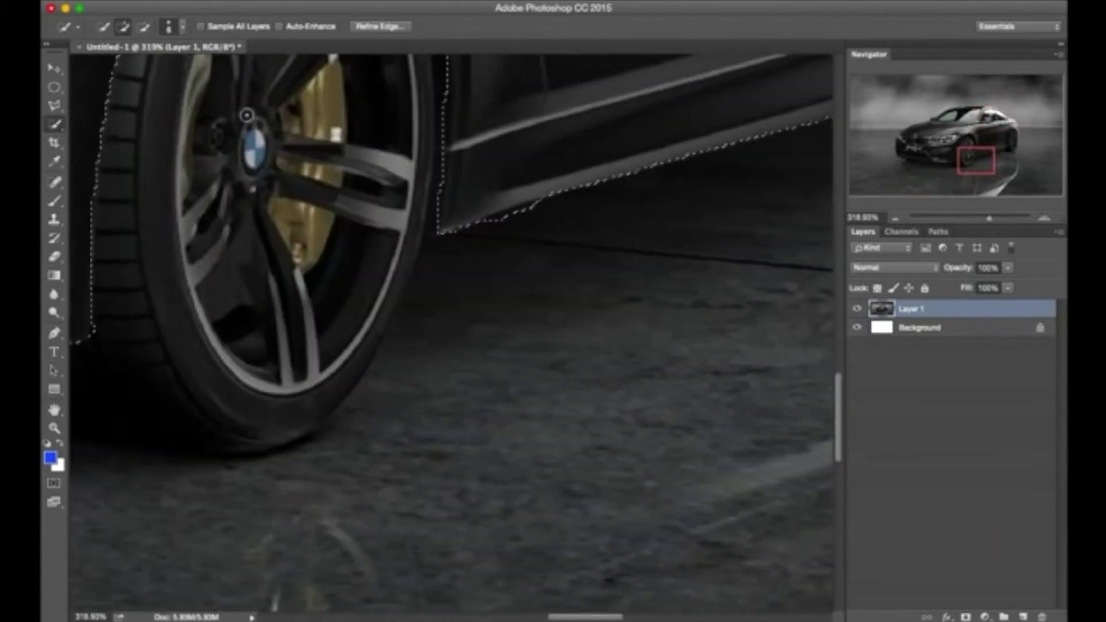
pyautogui.scroll(1, 322, 132)
pyautogui.scroll(-3, 323, 131)
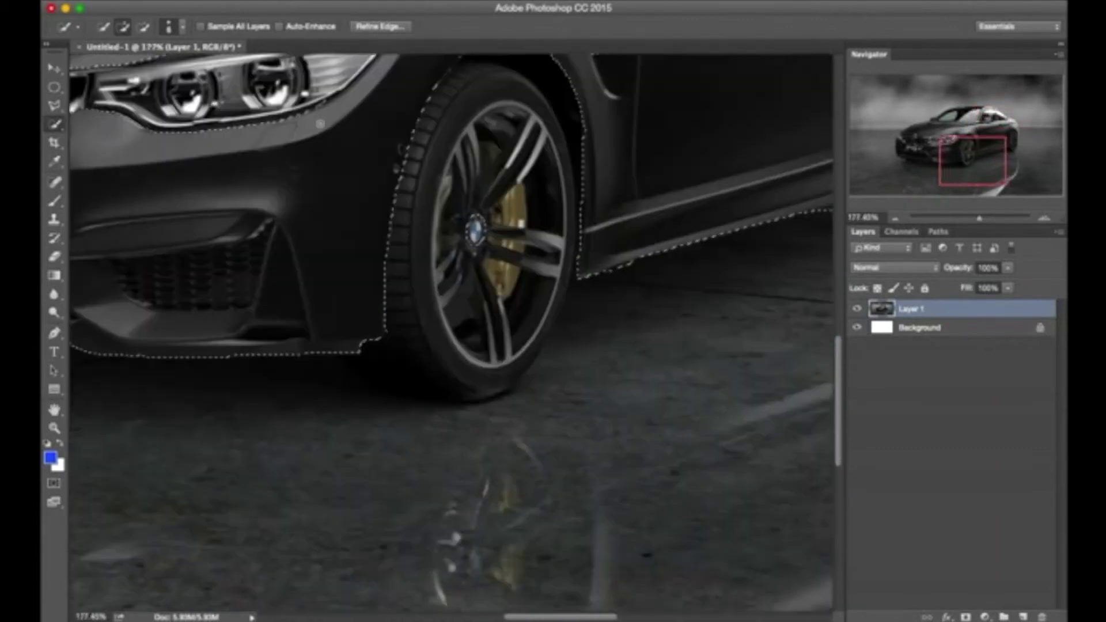
pyautogui.hscroll(-5, 338, 134)
pyautogui.hscroll(5, 494, 177)
pyautogui.scroll(3, 493, 177)
pyautogui.scroll(2, 542, 164)
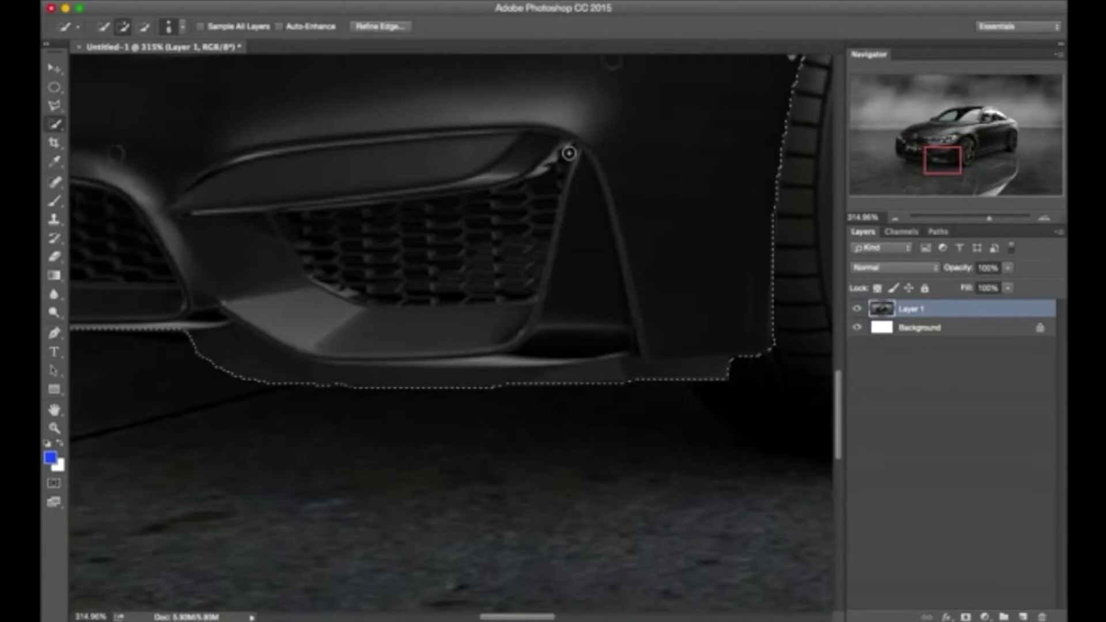
pyautogui.moveTo(569, 155)
pyautogui.mouseDown()
pyautogui.moveTo(425, 296)
pyautogui.moveTo(294, 227)
pyautogui.moveTo(563, 279)
pyautogui.moveTo(578, 152)
pyautogui.mouseUp()
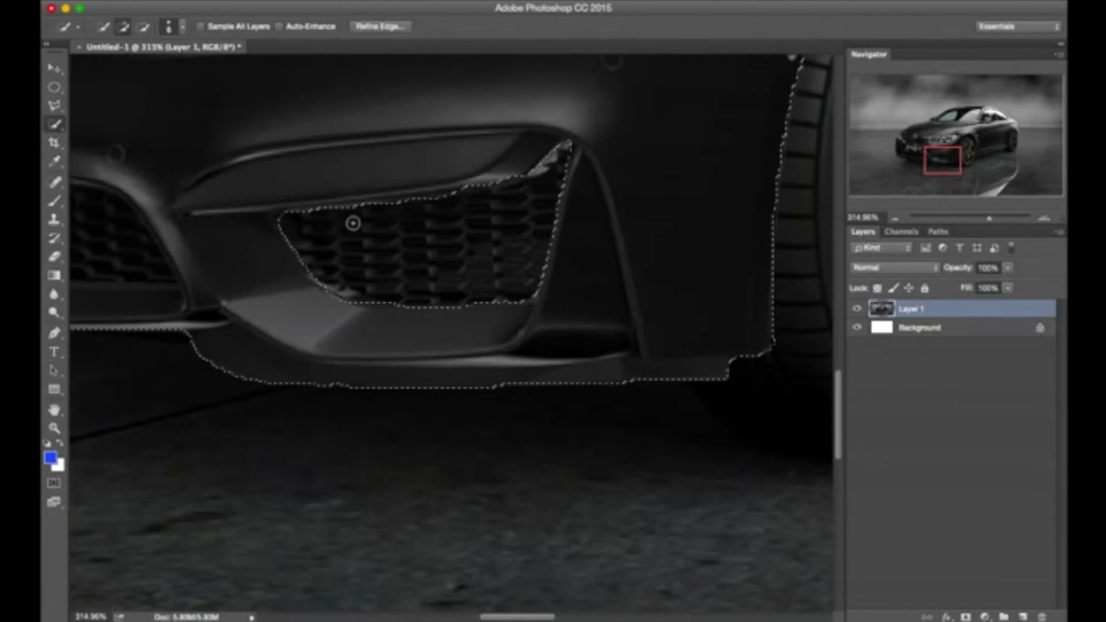
# Refine the selection around the grille vent and along the lower bumper.
pyautogui.hscroll(-10, 548, 167)
pyautogui.hscroll(-2, 533, 182)
pyautogui.moveTo(704, 334)
pyautogui.mouseDown()
pyautogui.moveTo(237, 277)
pyautogui.moveTo(231, 207)
pyautogui.moveTo(405, 185)
pyautogui.moveTo(267, 193)
pyautogui.moveTo(486, 189)
pyautogui.moveTo(265, 254)
pyautogui.moveTo(556, 306)
pyautogui.moveTo(583, 325)
pyautogui.moveTo(664, 309)
pyautogui.moveTo(664, 332)
pyautogui.mouseUp()
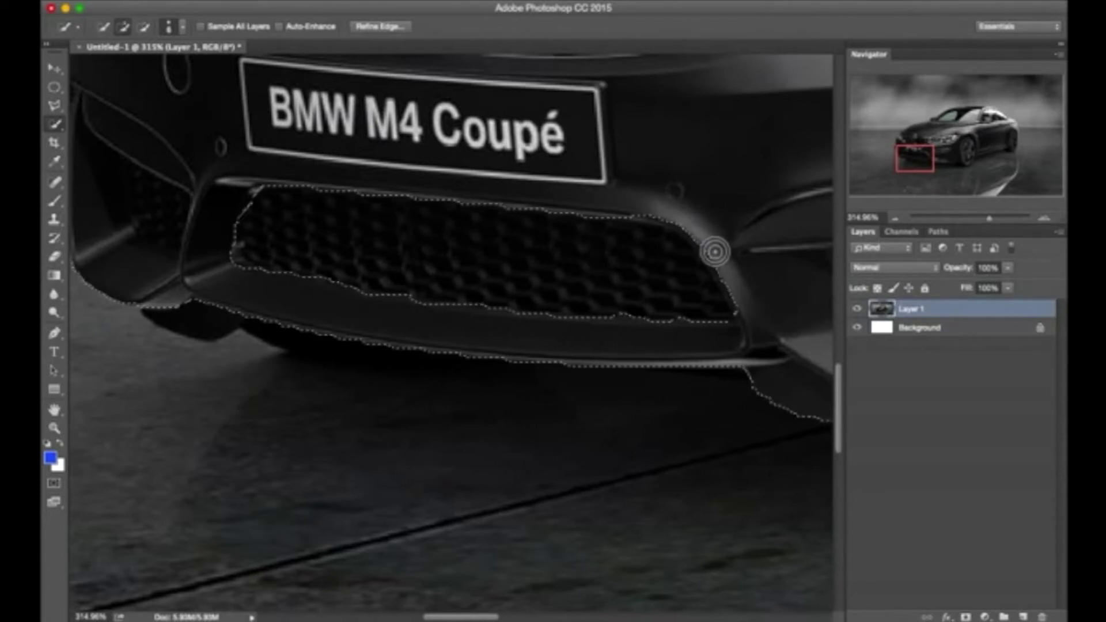
pyautogui.hscroll(-6, 723, 309)
pyautogui.scroll(3, 724, 309)
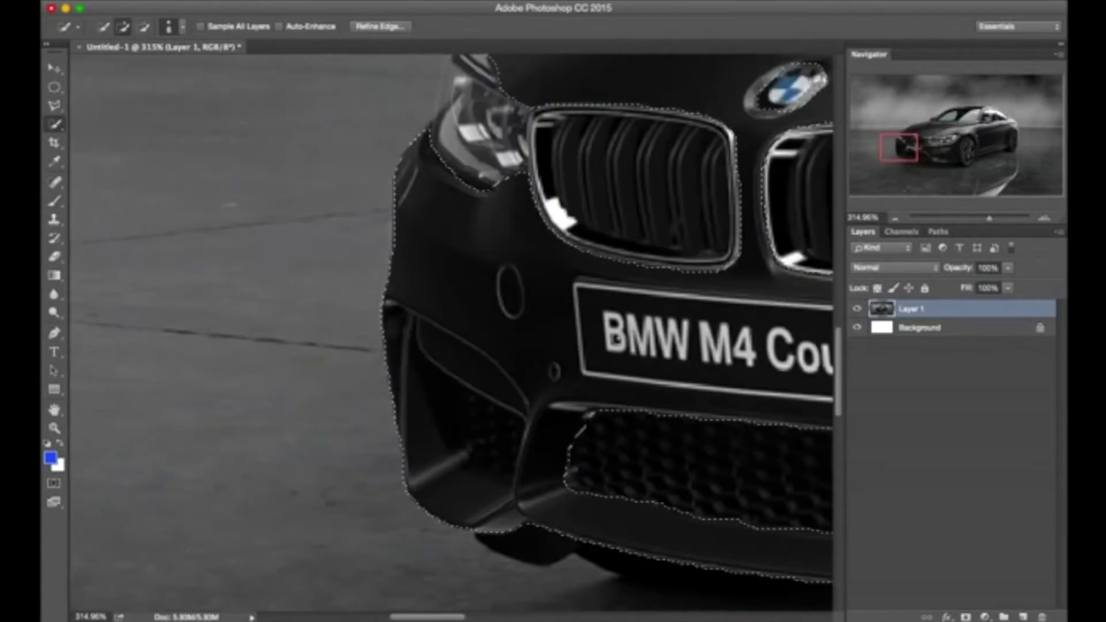
pyautogui.moveTo(397, 355); pyautogui.dragTo(462, 440)
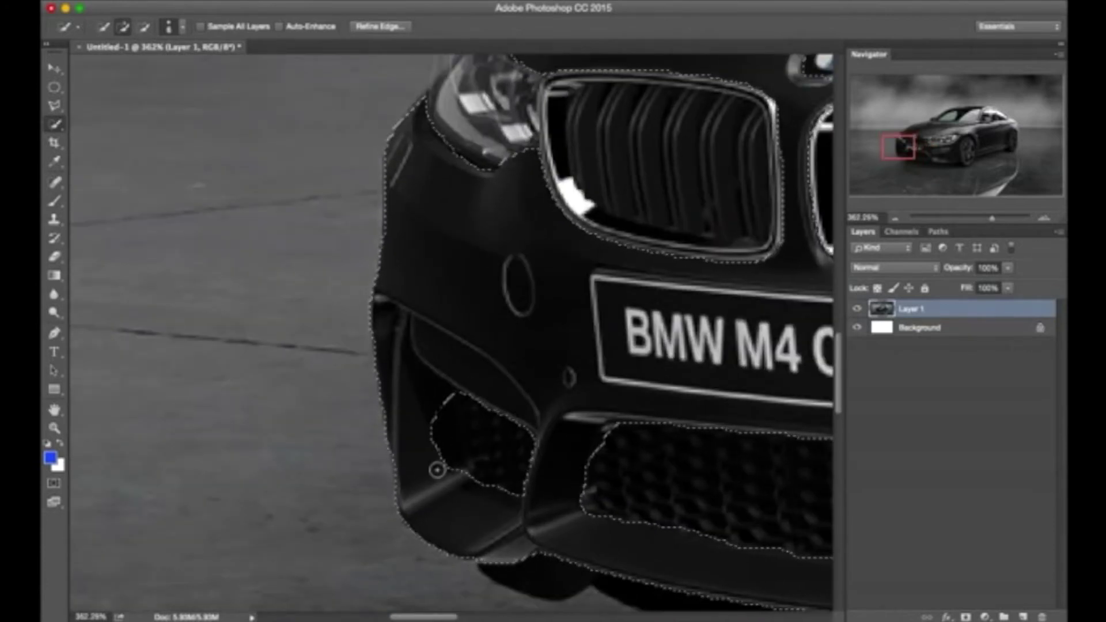
pyautogui.scroll(-5, 642, 521)
pyautogui.scroll(5, 643, 522)
pyautogui.scroll(3, 437, 215)
# Subtract the windshield and stray area below the mirror, add the mirror, and enlarge the brush.
pyautogui.press('alt')
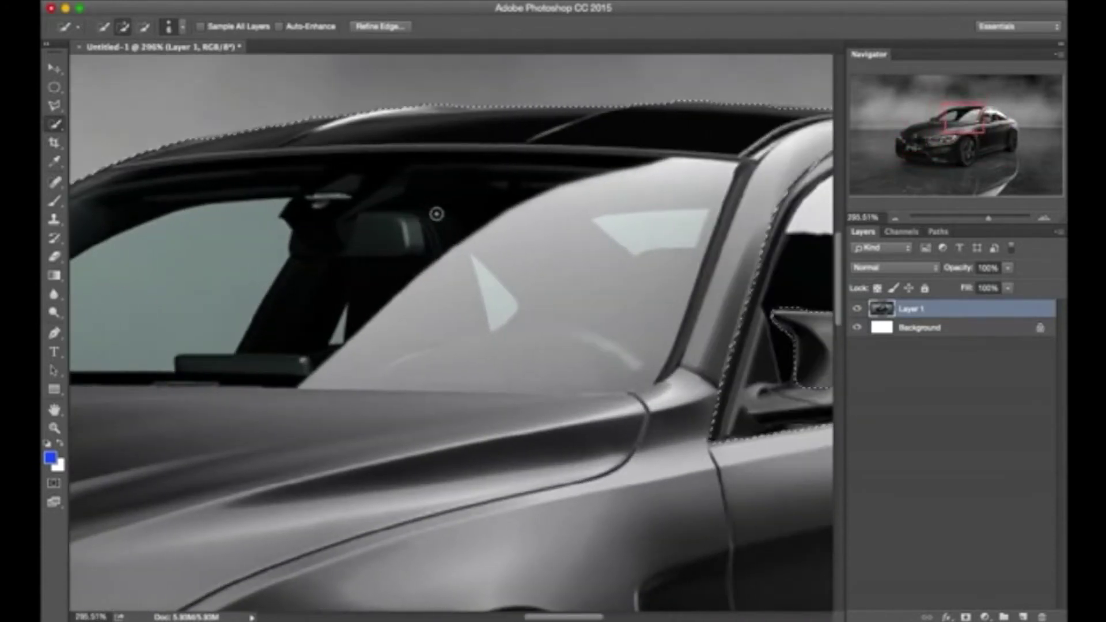
pyautogui.moveTo(652, 380); pyautogui.dragTo(704, 257)
pyautogui.moveTo(357, 331); pyautogui.dragTo(461, 242)
pyautogui.hscroll(-5, 148, 375)
pyautogui.moveTo(178, 375); pyautogui.dragTo(175, 352)
pyautogui.moveTo(259, 296)
pyautogui.mouseDown()
pyautogui.moveTo(160, 382)
pyautogui.moveTo(537, 168)
pyautogui.mouseUp()
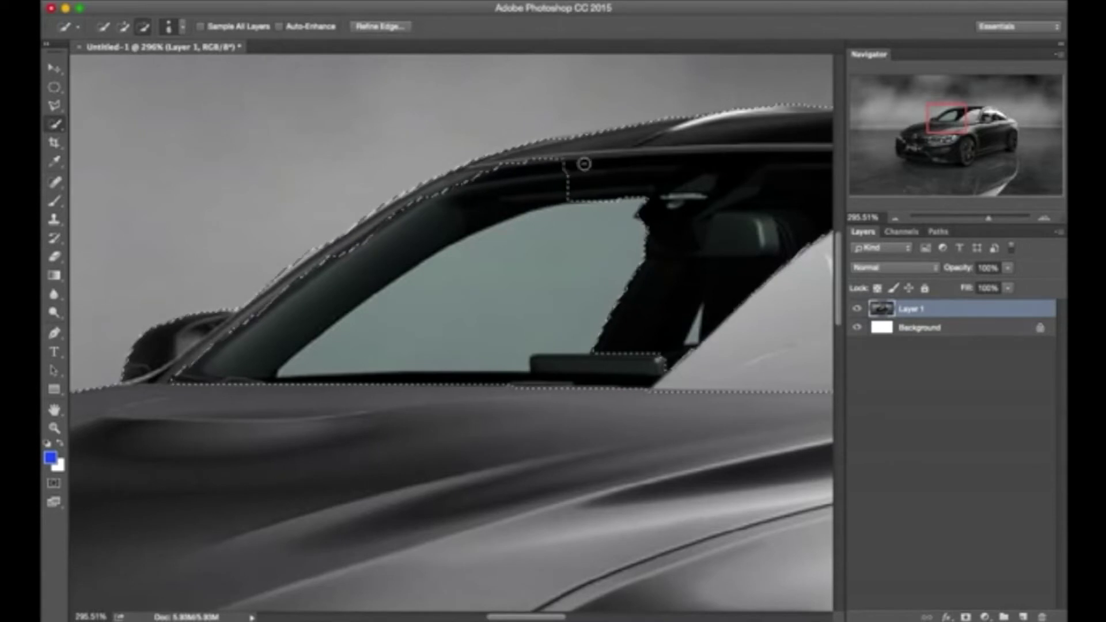
pyautogui.hscroll(5, 571, 162)
pyautogui.hscroll(5, 692, 144)
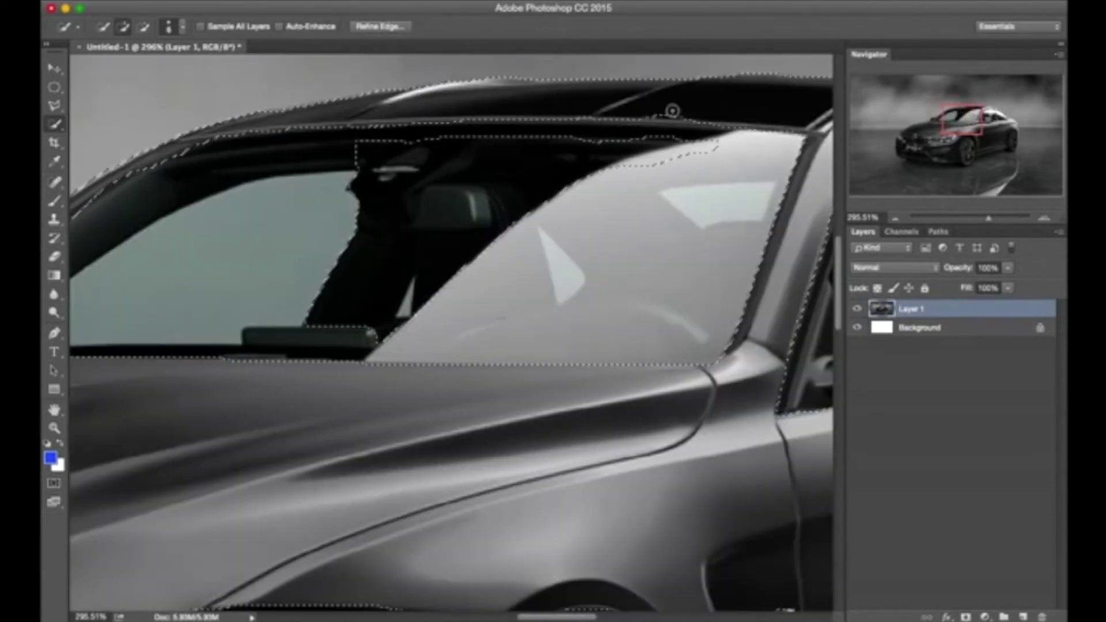
pyautogui.press(']')
pyautogui.press(']')
pyautogui.press(']')
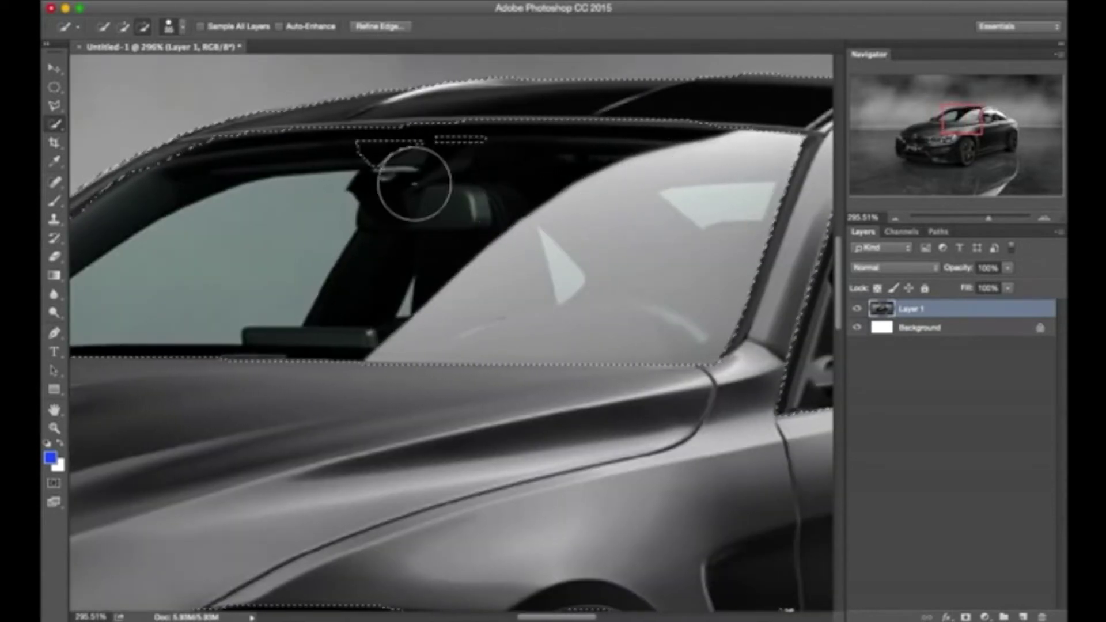
pyautogui.scroll(-4, 467, 301)
pyautogui.scroll(-5, 467, 301)
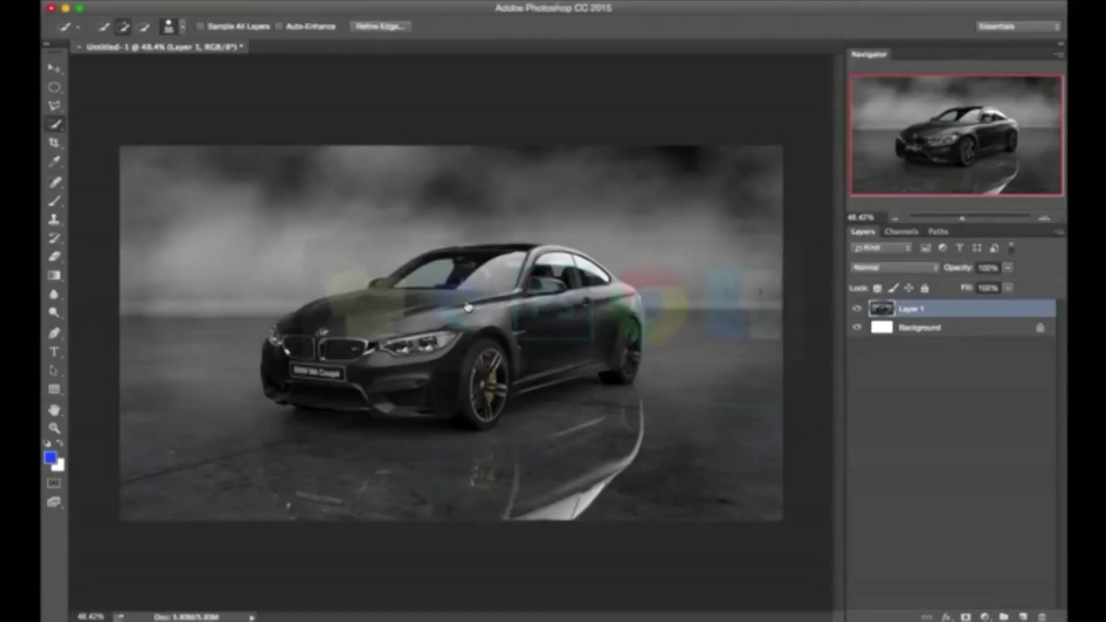
pyautogui.hotkey('ctrl', 'j')
pyautogui.click(858, 328)
# Select the Eraser tool and zoom in closer on the car.
pyautogui.press('e')
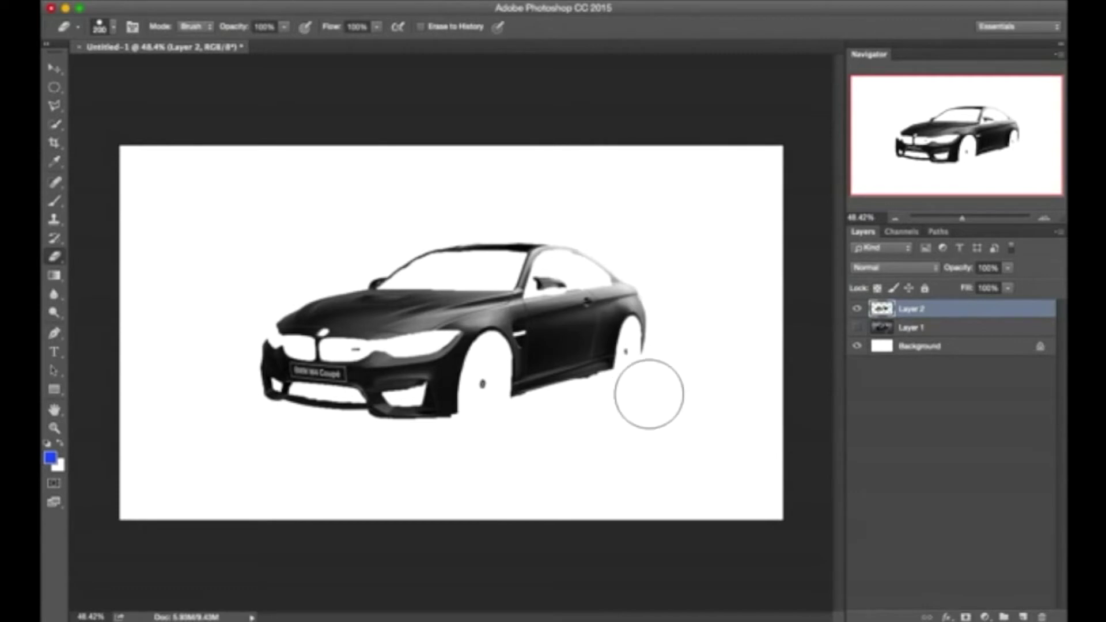
pyautogui.hotkey('ctrl', '+')
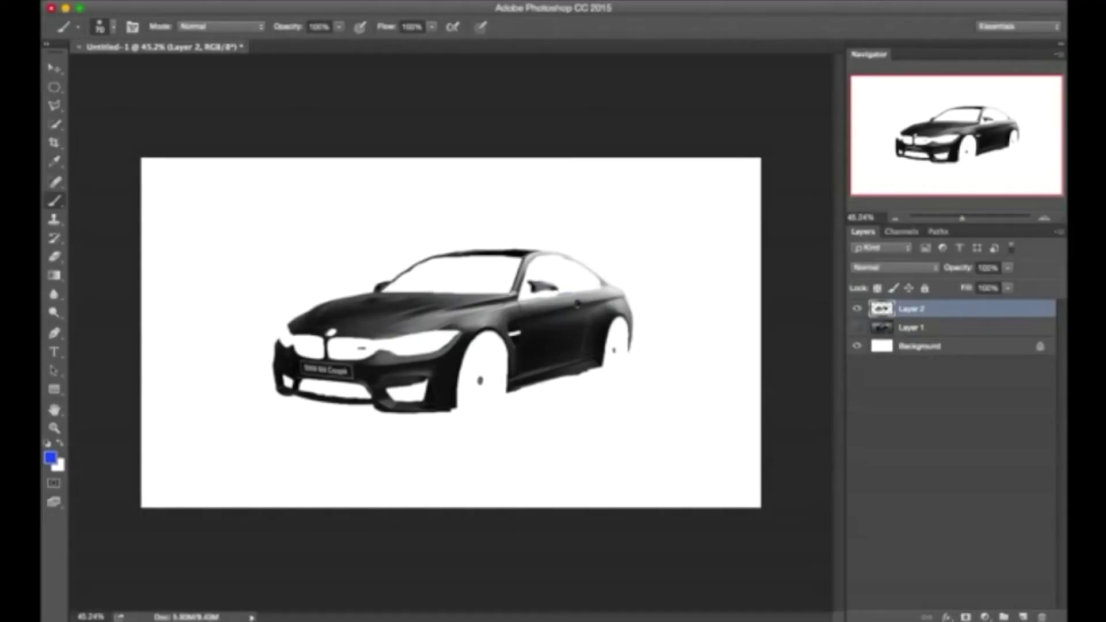
# Apply a 0.8-pixel Gaussian Blur to the Layer 2 car cutout.
pyautogui.click(398, 3)
pyautogui.moveTo(402, 161)
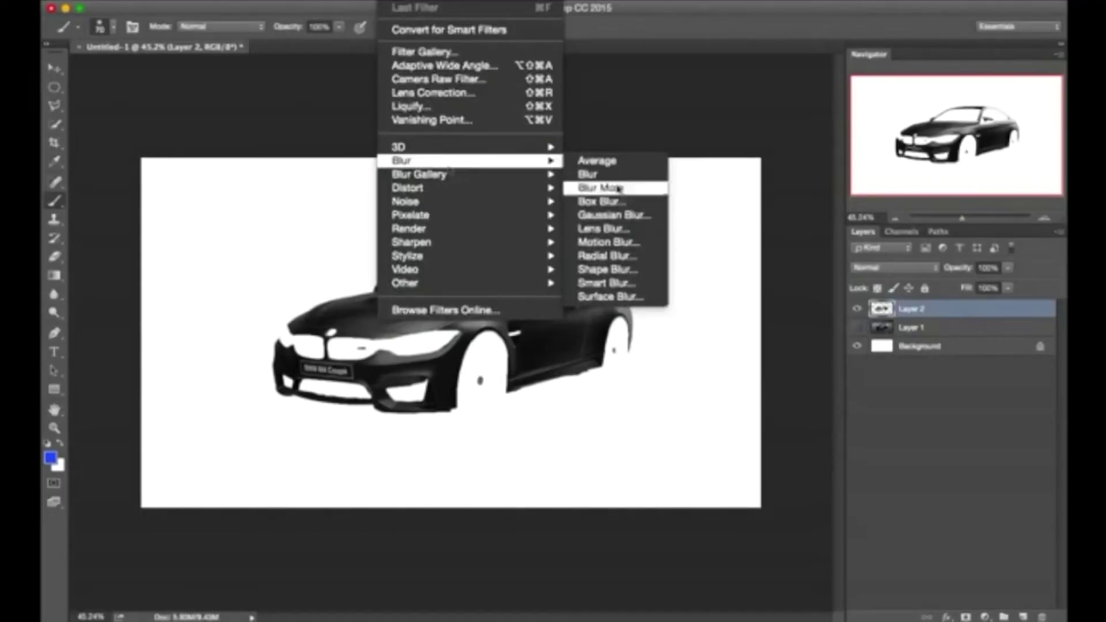
pyautogui.click(613, 215)
pyautogui.moveTo(538, 395); pyautogui.dragTo(471, 396)
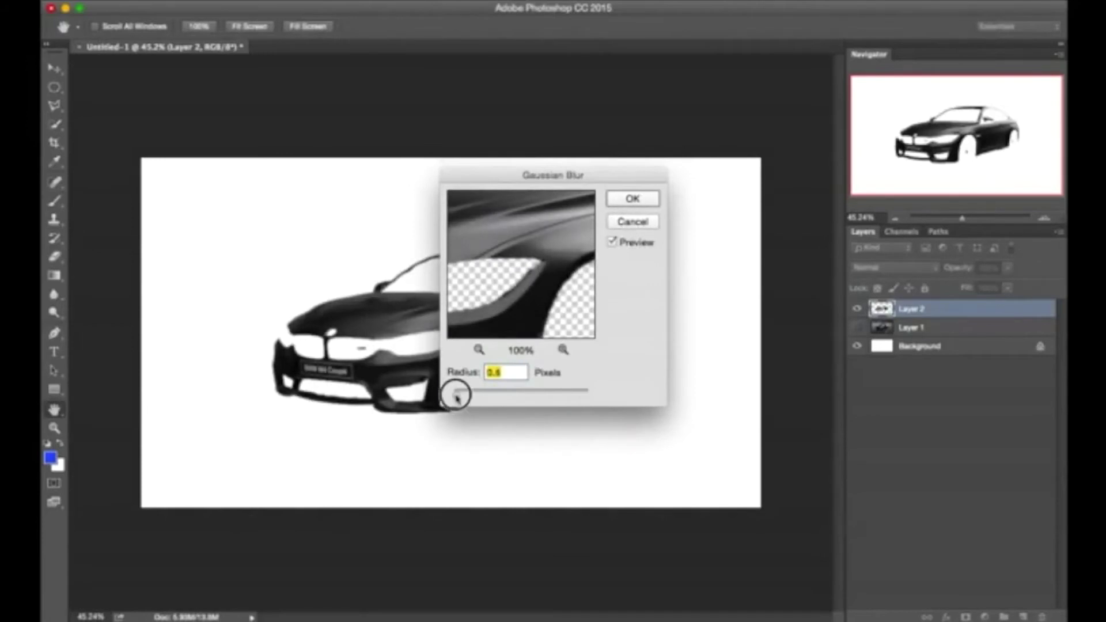
pyautogui.click(655, 202)
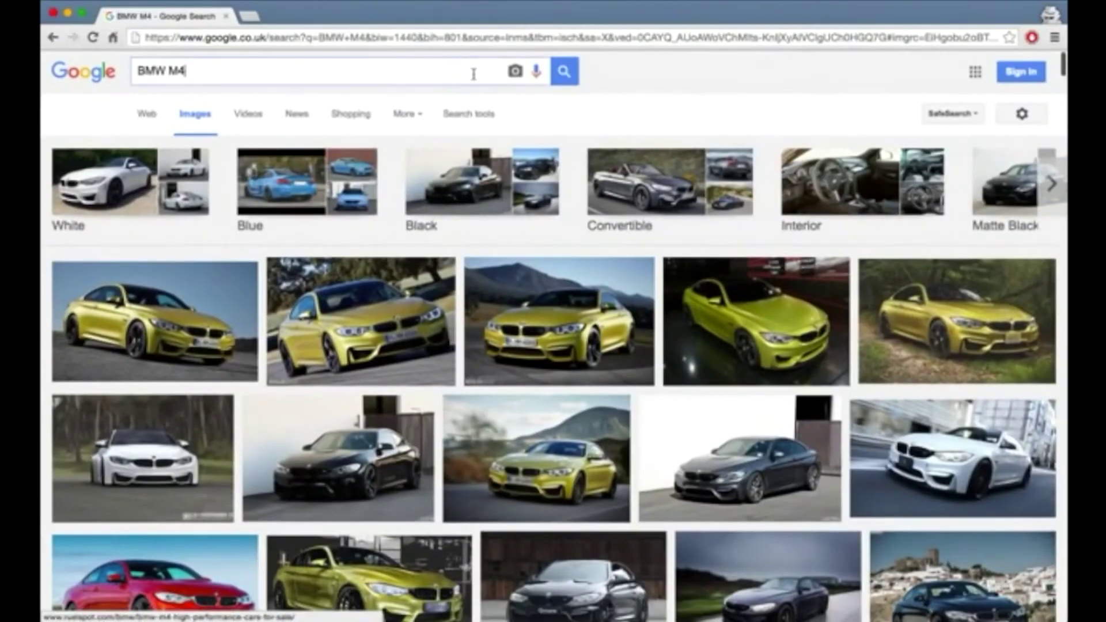
# Search Google Images for 'leopard print' and scroll through the results.
pyautogui.write('lepor')
pyautogui.press('BackSpace')
pyautogui.press('BackSpace')
pyautogui.press('BackSpace')
pyautogui.write('opard print')
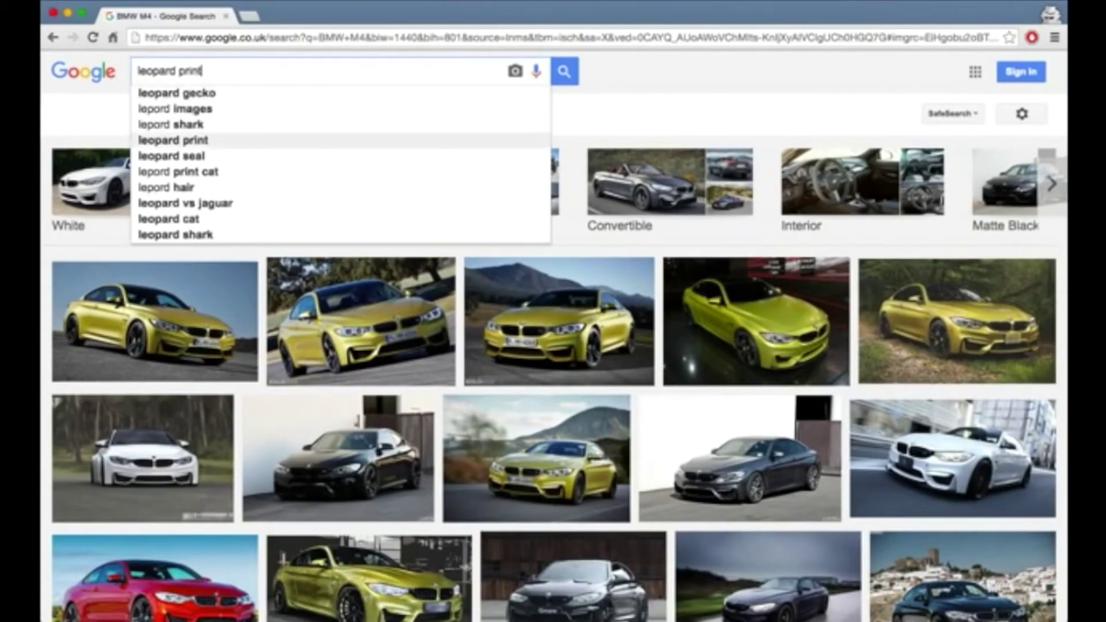
pyautogui.press('Return')
pyautogui.scroll(-3, 554, 346)
pyautogui.scroll(-5, 554, 346)
pyautogui.scroll(-5, 554, 346)
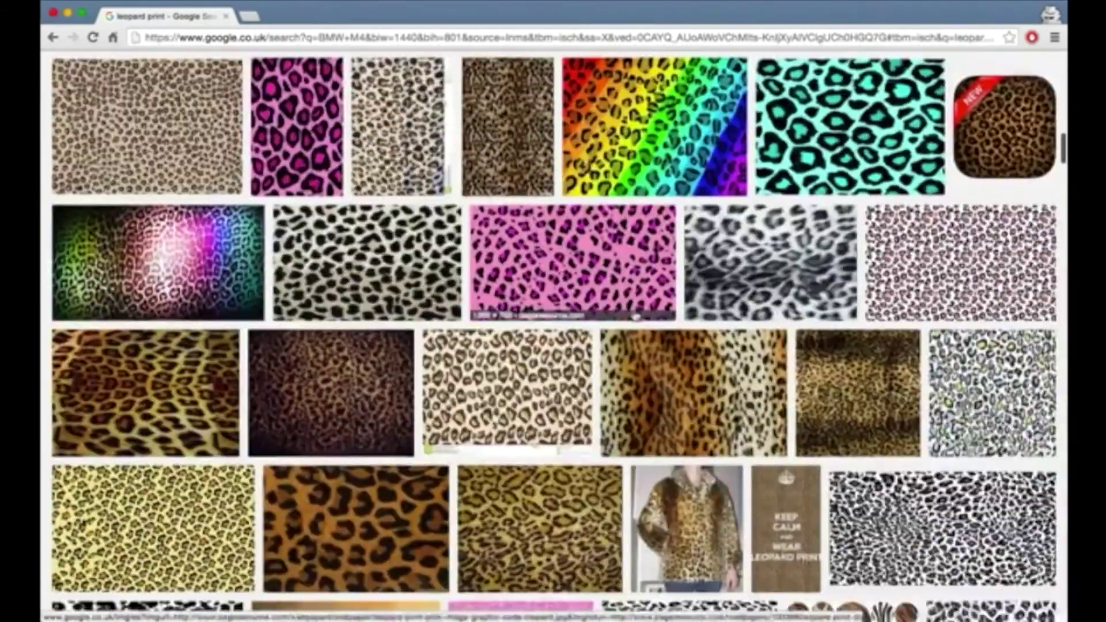
# Preview several rainbow leopard-print results, including one with an Apple logo.
pyautogui.click(156, 173)
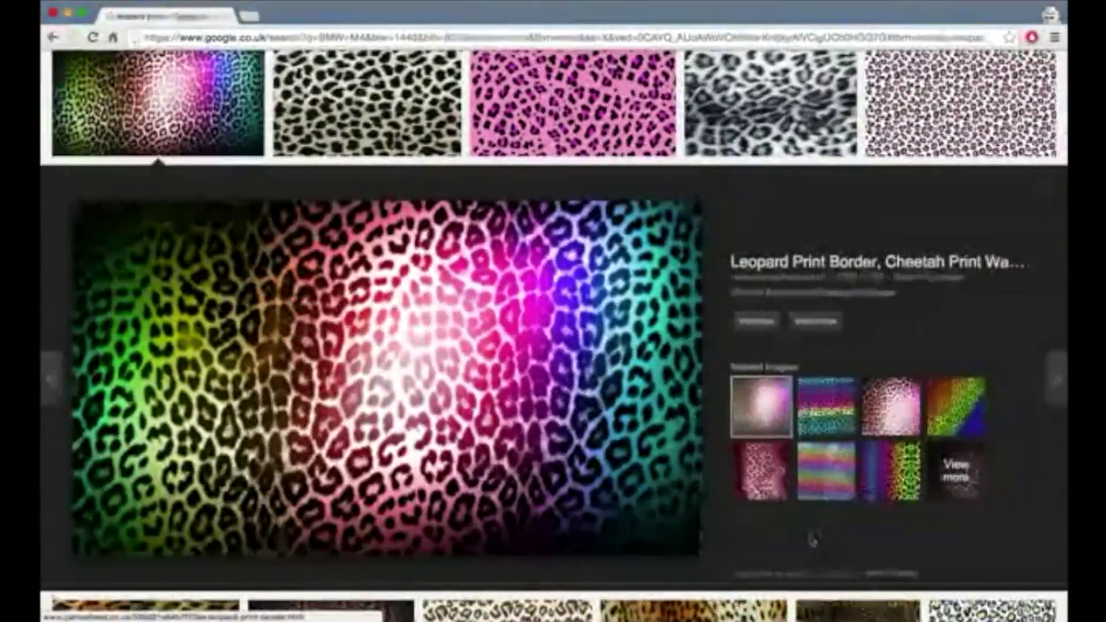
pyautogui.scroll(-3, 813, 540)
pyautogui.scroll(-5, 813, 540)
pyautogui.scroll(-5, 553, 346)
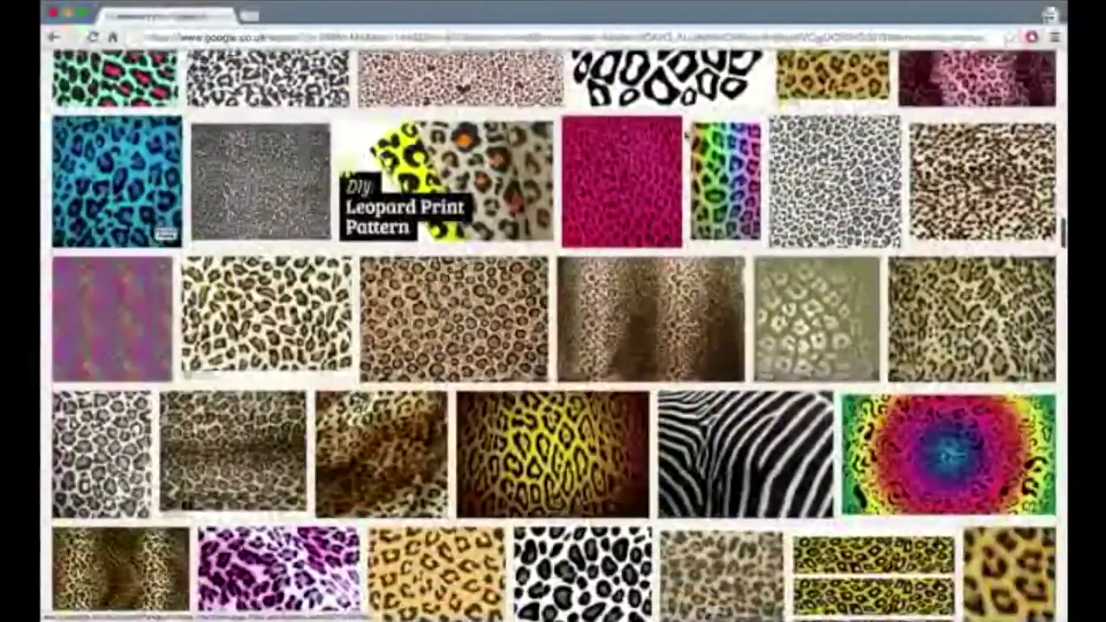
pyautogui.click(725, 173)
pyautogui.scroll(-5, 553, 345)
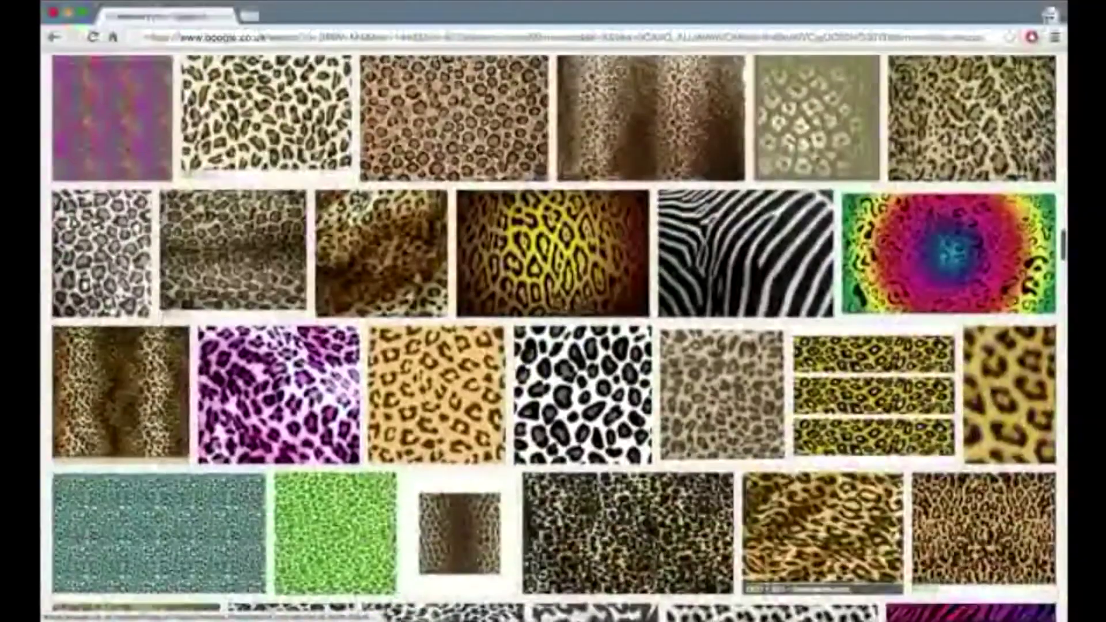
pyautogui.scroll(-3, 553, 345)
pyautogui.scroll(-5, 554, 346)
pyautogui.scroll(-3, 553, 346)
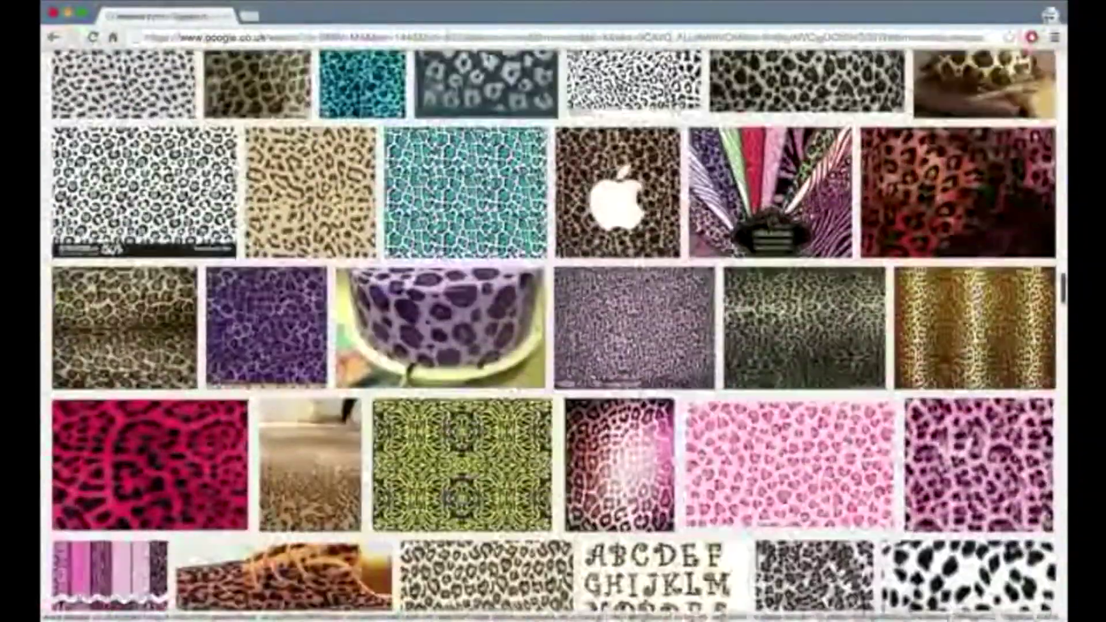
pyautogui.scroll(-3, 554, 346)
pyautogui.click(616, 151)
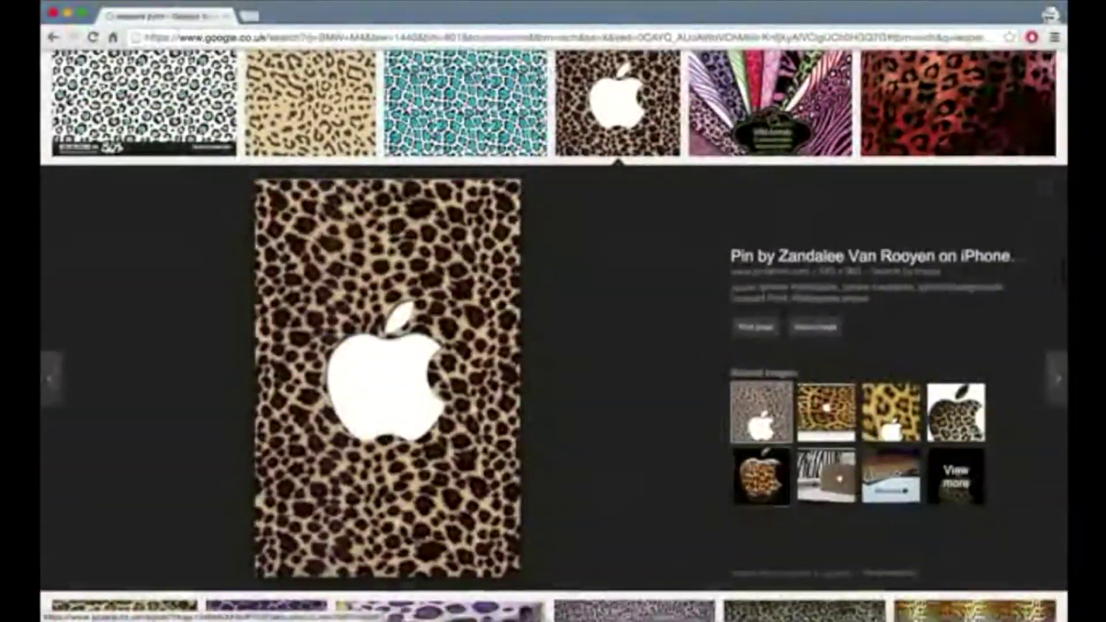
# Preview the purple leopard print and change the caption to 'copy and paste it into PhotoShop'.
pyautogui.scroll(-2, 553, 346)
pyautogui.scroll(-5, 554, 346)
pyautogui.click(415, 438)
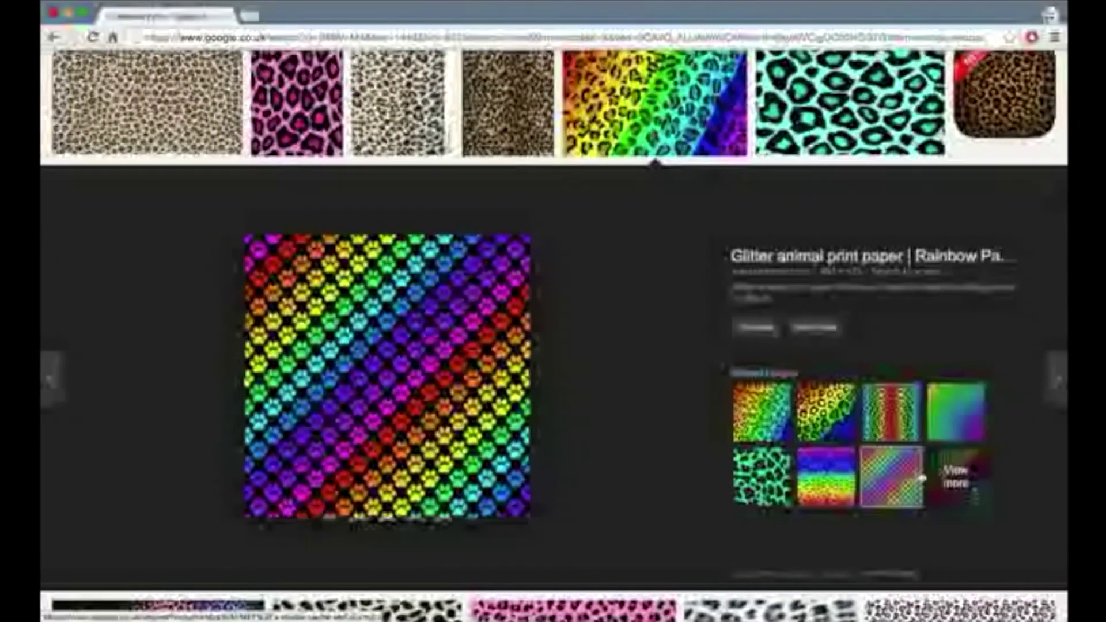
pyautogui.hotkey('ctrl', 'a')
pyautogui.write('copy and paste it into PhotoShop')
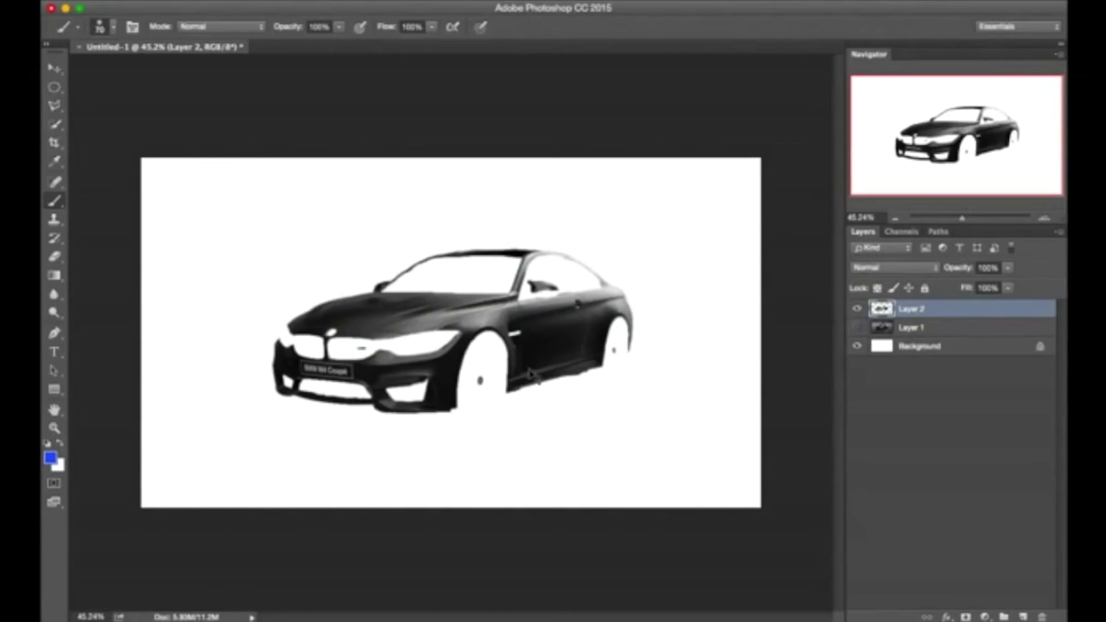
# Paste the rainbow leopard print as Layer 3 and caption the 'big or small... fits your selection' note.
pyautogui.hotkey('ctrl', 'v')
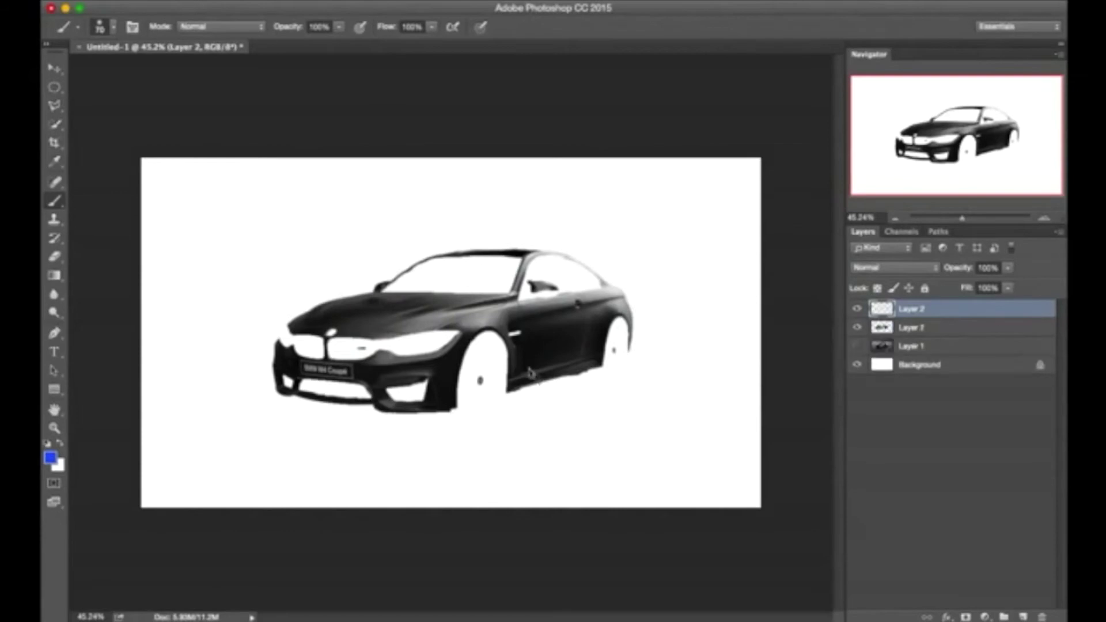
pyautogui.write('if ti')
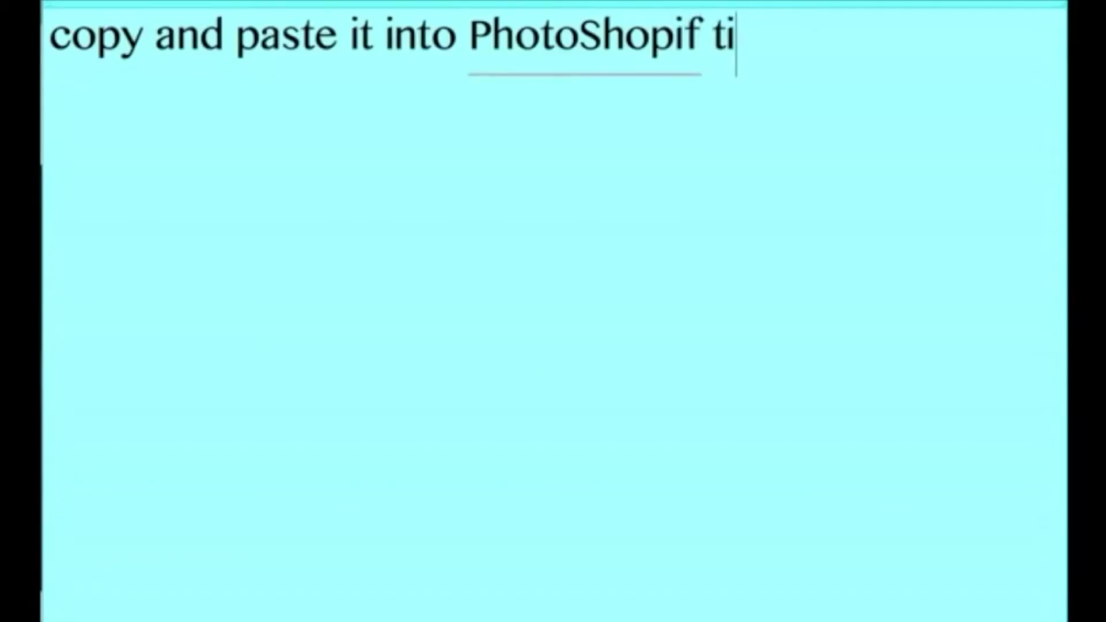
pyautogui.write('if it ')
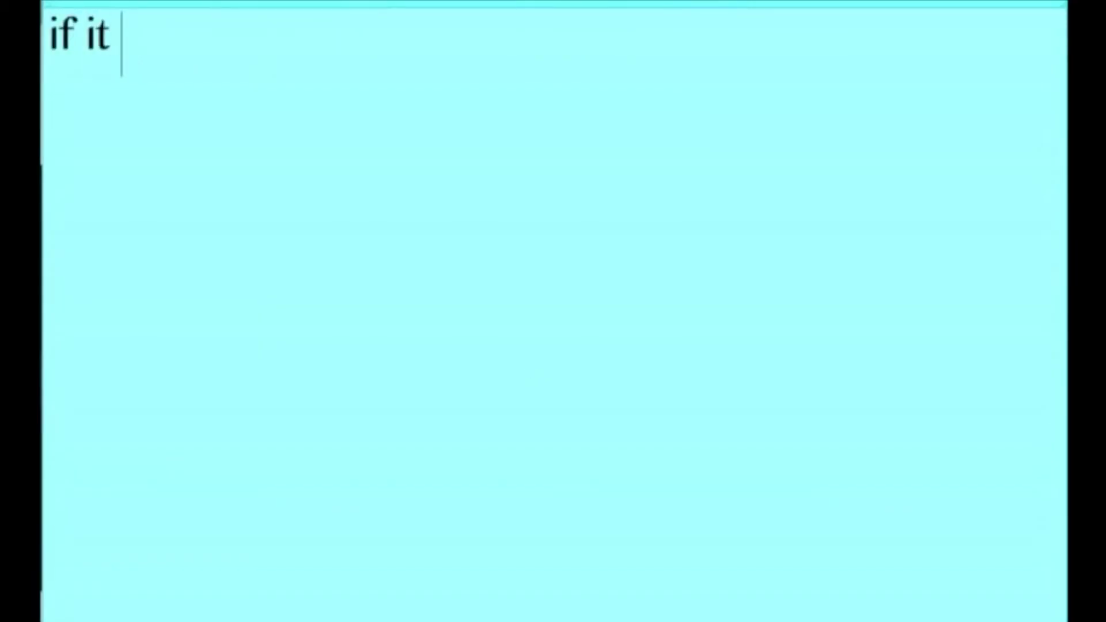
pyautogui.write('is amll')
pyautogui.press('BackSpace')
pyautogui.press('BackSpace')
pyautogui.press('BackSpace')
pyautogui.write('sam')
pyautogui.press('BackSpace')
pyautogui.press('BackSpace')
pyautogui.write('mall the ')
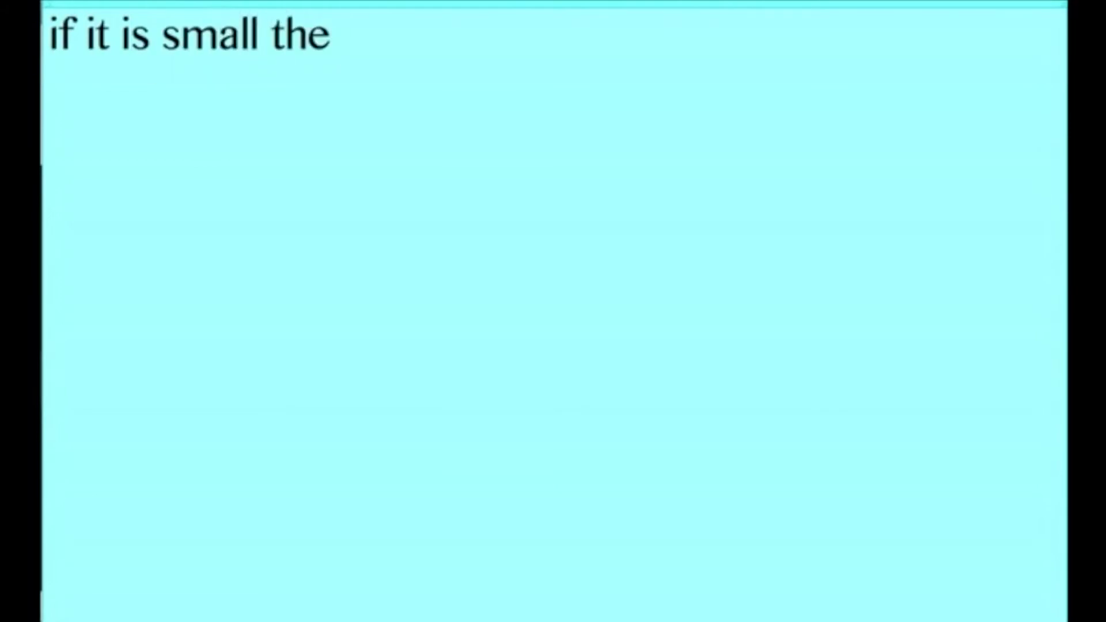
pyautogui.write('make it')
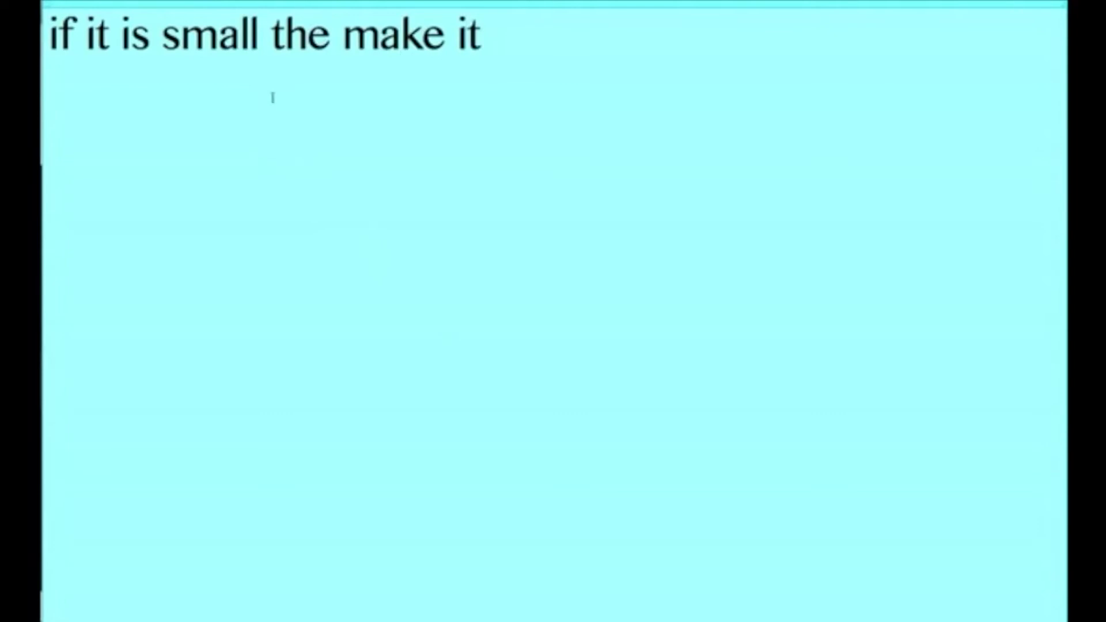
pyautogui.hotkey('alt', 'Left')
pyautogui.hotkey('alt', 'Left')
pyautogui.hotkey('alt', 'Left')
pyautogui.write('big or ')
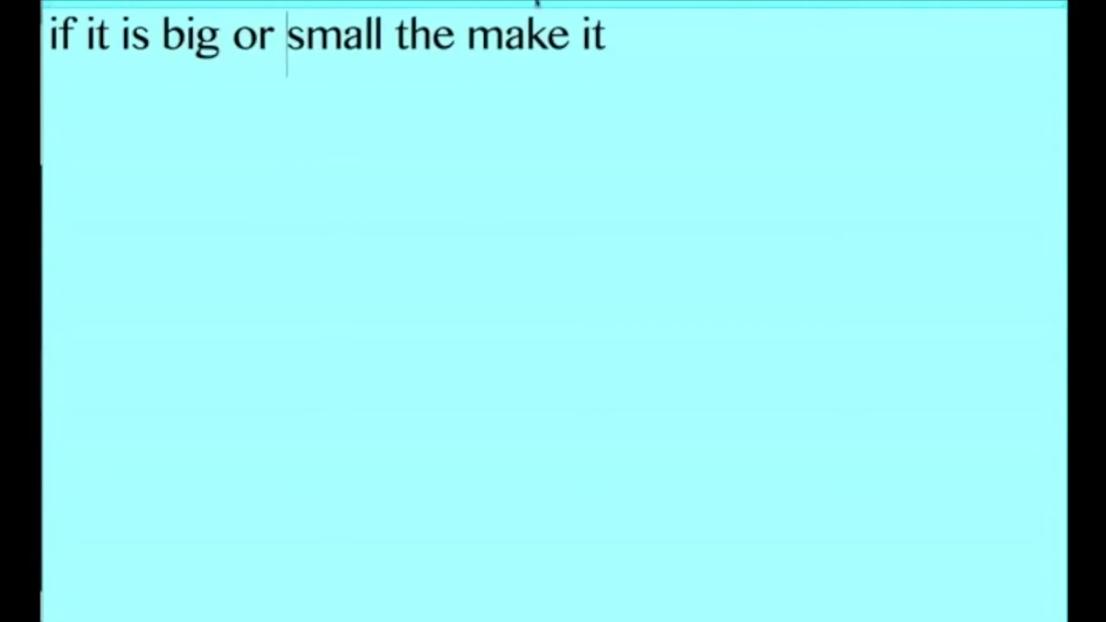
pyautogui.write('small the make it so it fits yo')
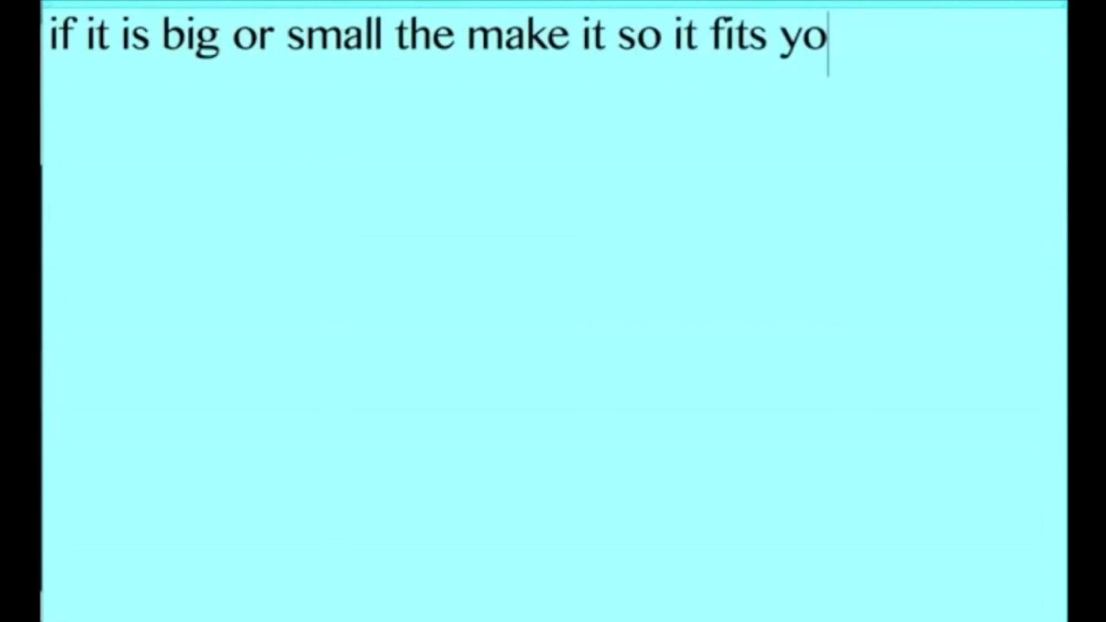
pyautogui.write('ur selection')
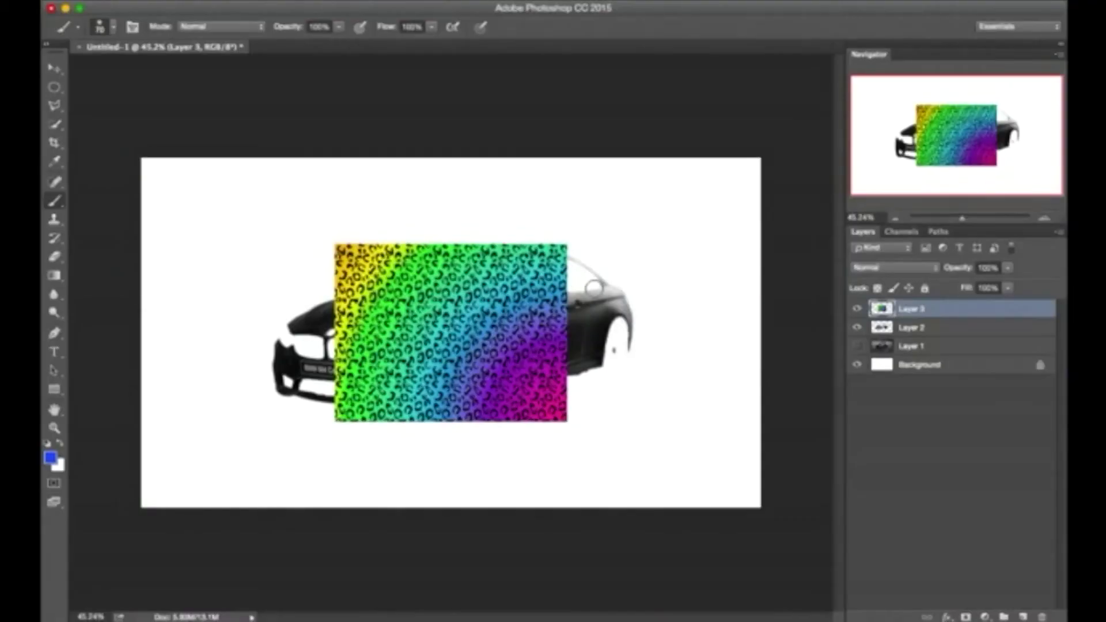
# Start Free Transform on the leopard layer and caption 'press "CMD" or "CTRL" + T to transform'.
pyautogui.hotkey('ctrl', 't')
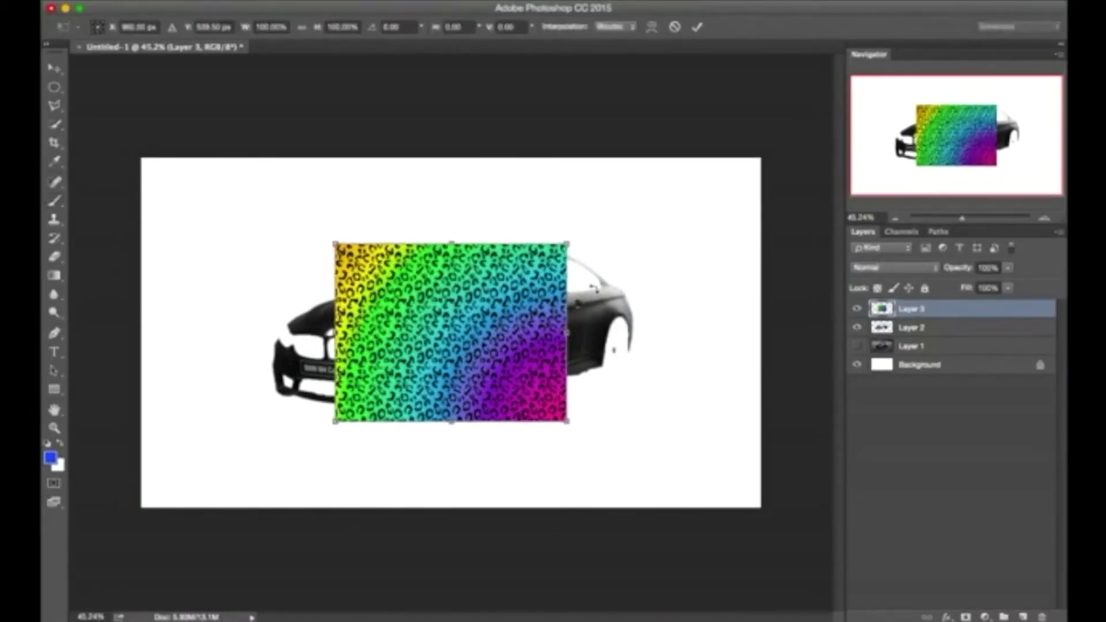
pyautogui.write('pr')
pyautogui.write("ess 'CMD")
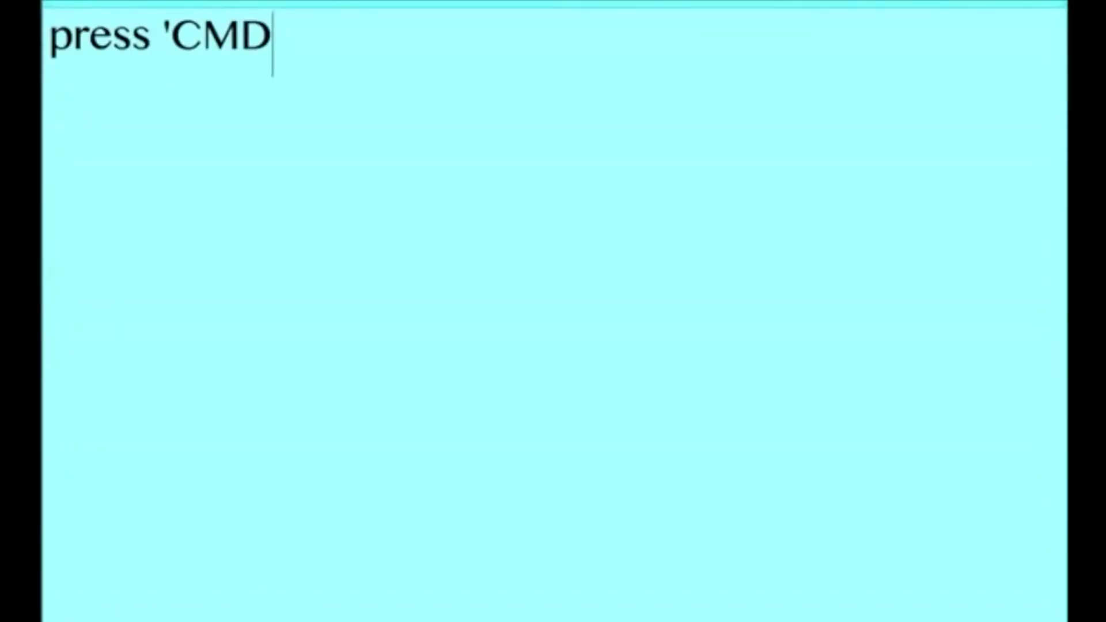
pyautogui.write("' or")
pyautogui.press('BackSpace')
pyautogui.write('"CT')
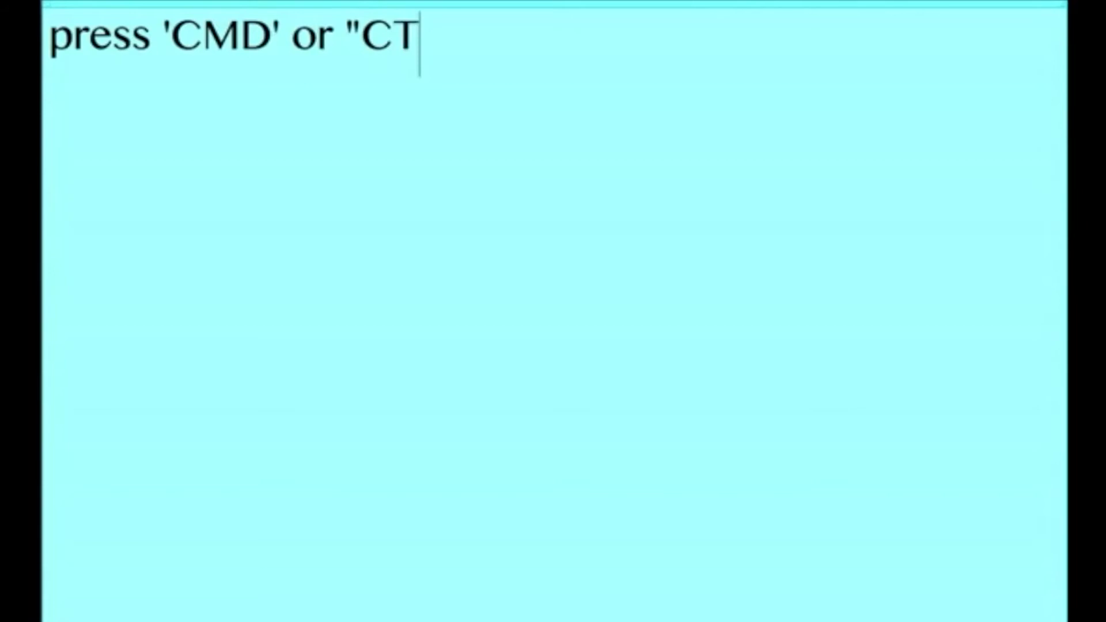
pyautogui.write('RL" + T to trans')
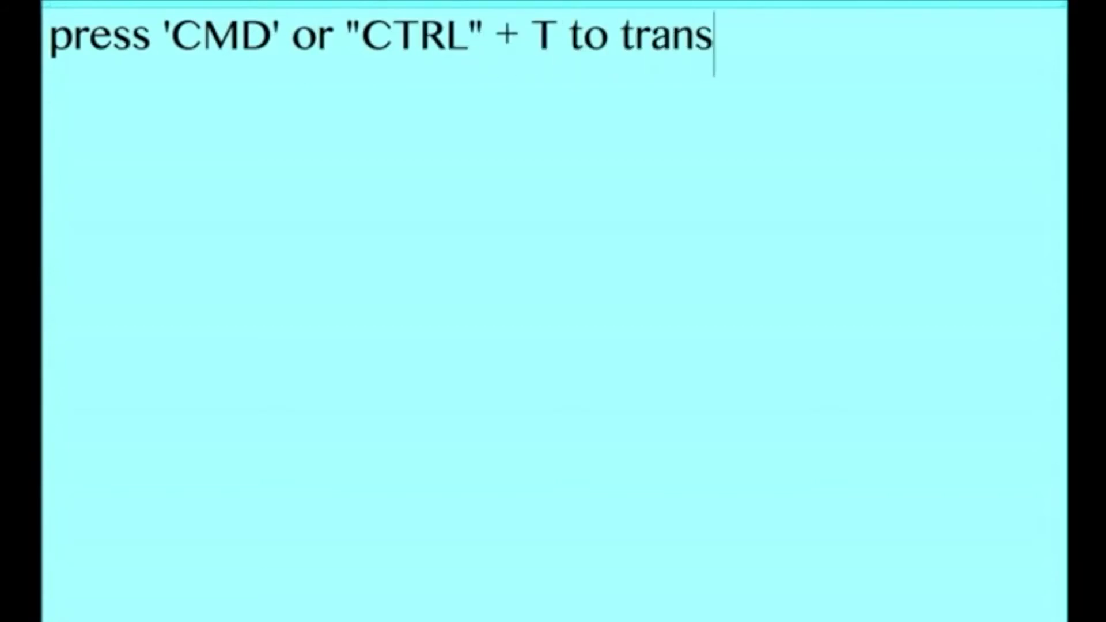
pyautogui.write('from')
pyautogui.press('BackSpace')
pyautogui.press('BackSpace')
pyautogui.press('BackSpace')
pyautogui.write('orm')
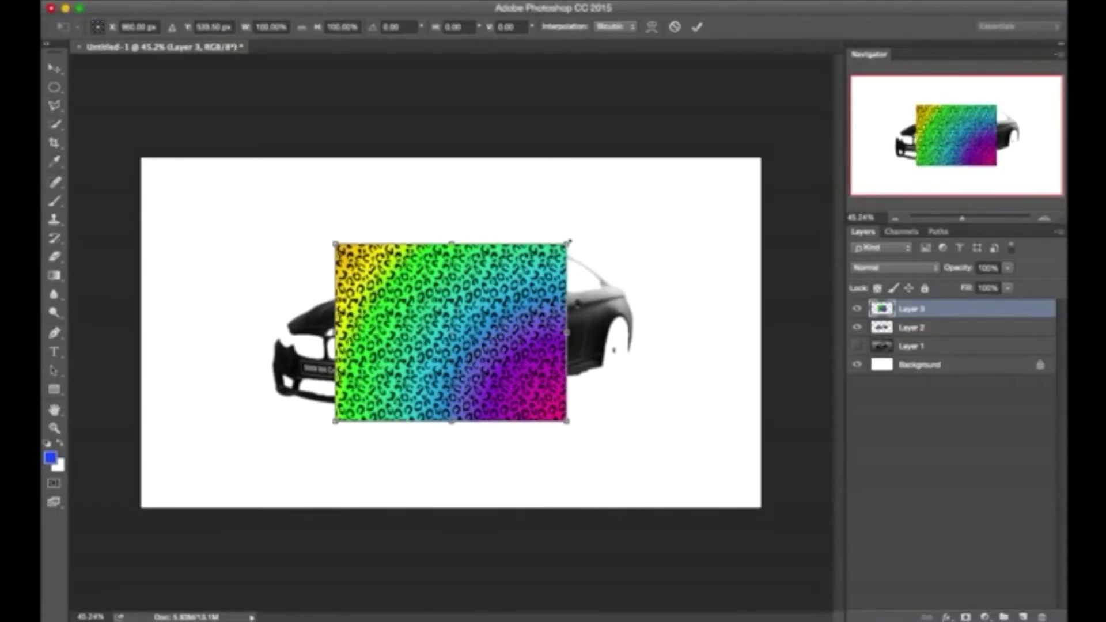
# Scale the leopard layer up to cover the car and begin the caption 'now you want to'.
pyautogui.moveTo(570, 242); pyautogui.dragTo(652, 209)
pyautogui.press('Return')
pyautogui.press('b')
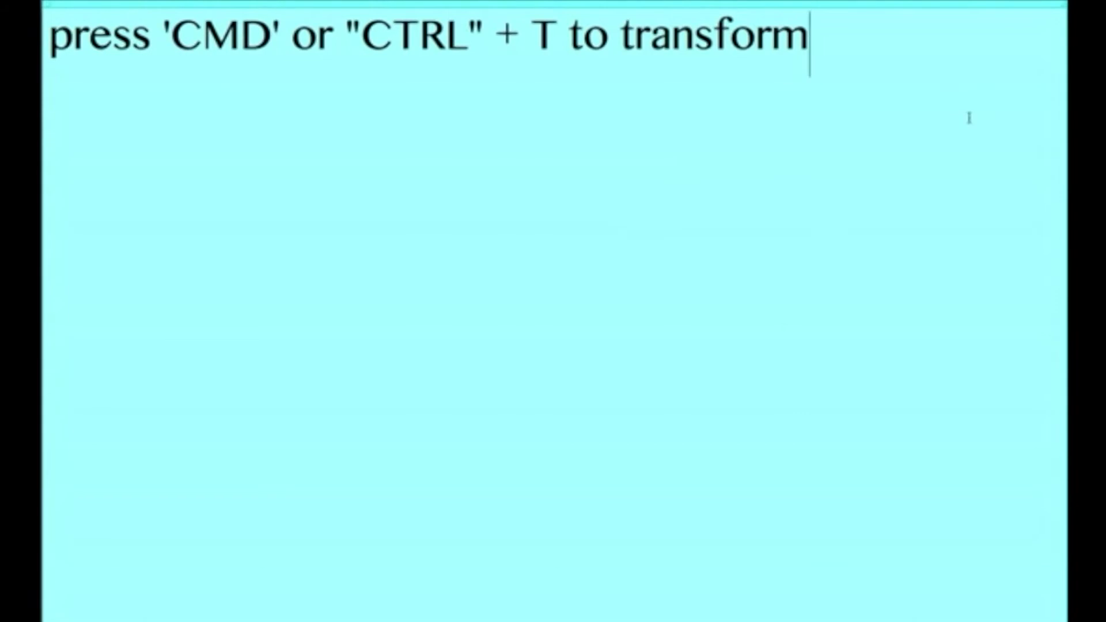
pyautogui.write("now you want to '")
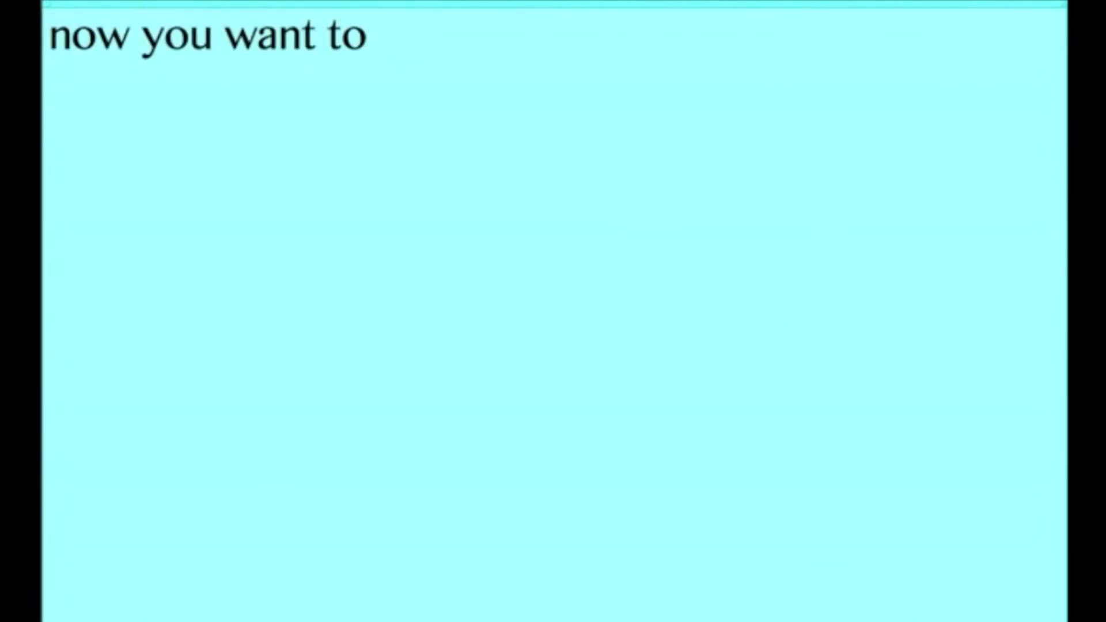
pyautogui.write('MD')
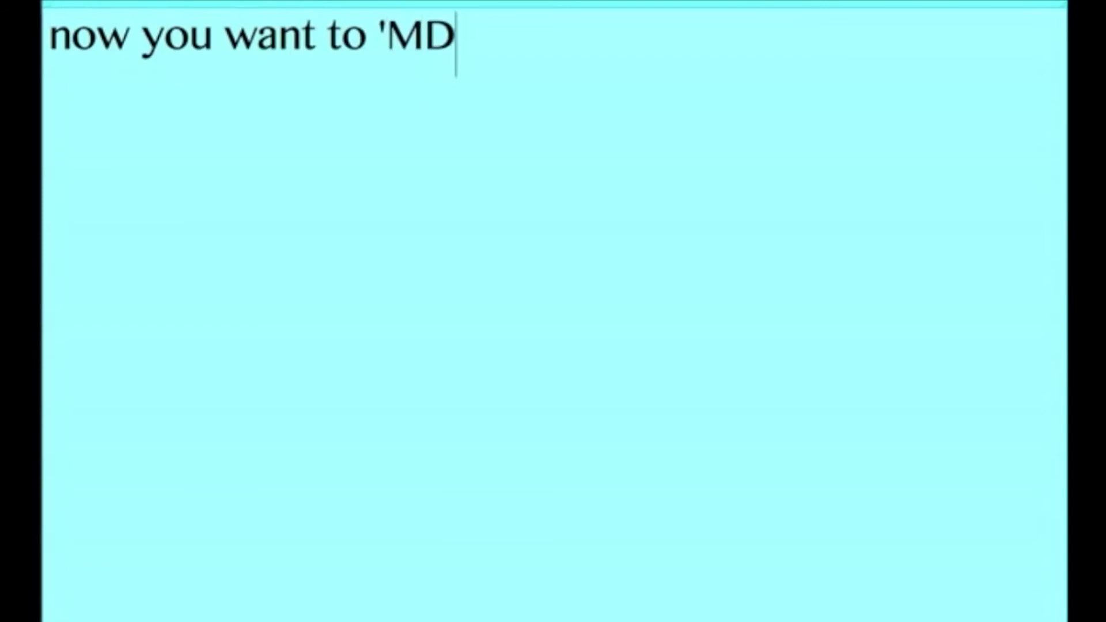
# Caption the Ctrl-click b&w selection tip and add a layer mask limiting the leopard pattern to the car.
pyautogui.press('Left')
pyautogui.press('Left')
pyautogui.write('C')
pyautogui.press('End')
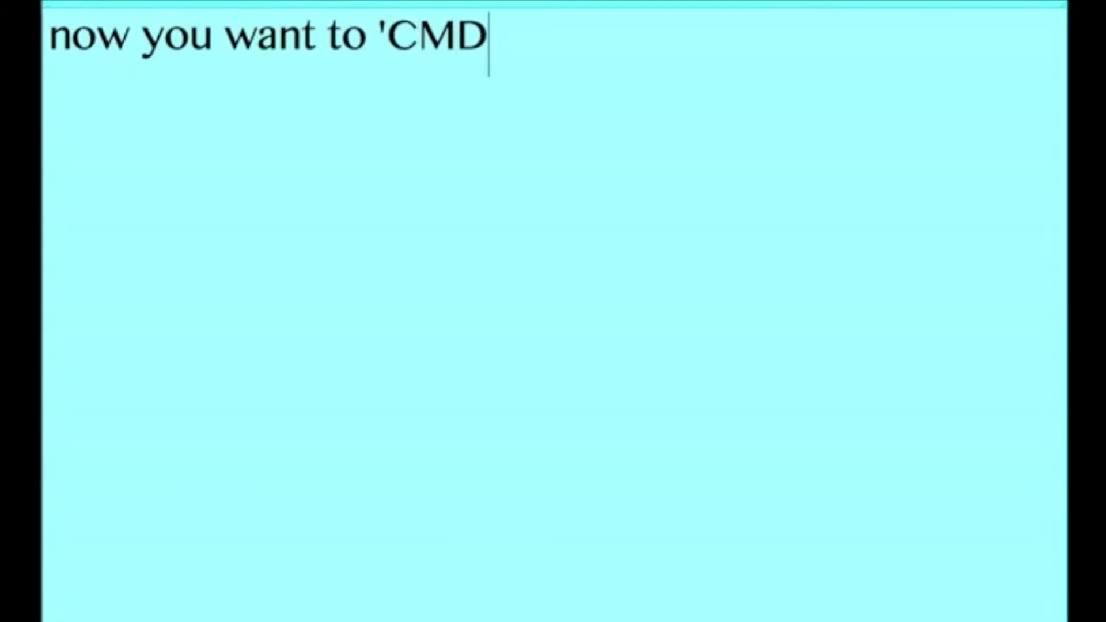
pyautogui.write('or "C')
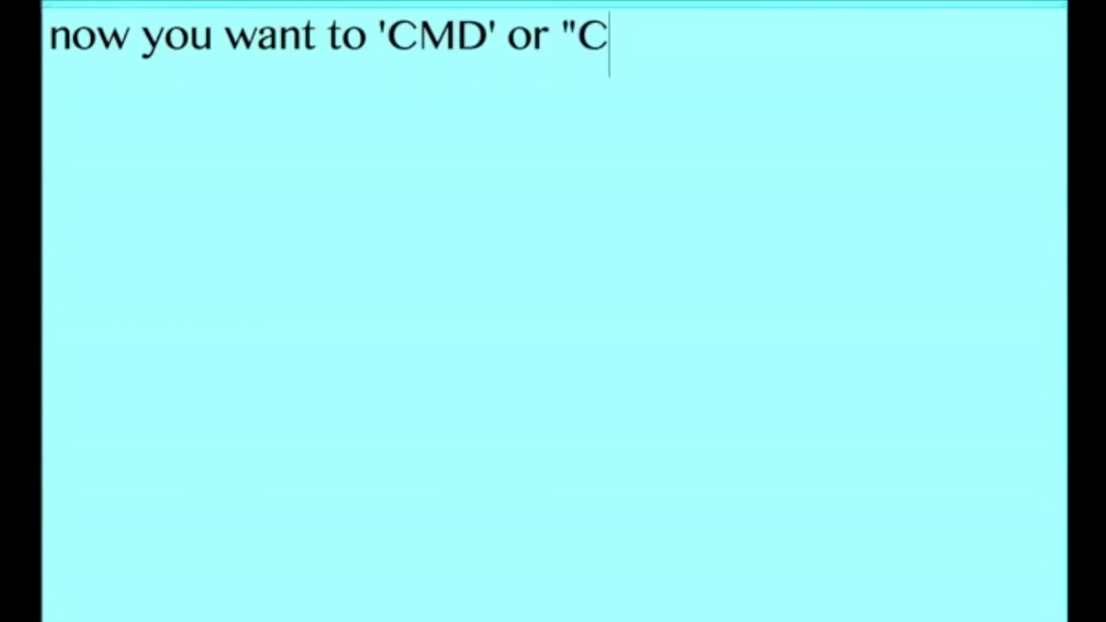
pyautogui.write('TRL')
pyautogui.write('+ click on the ')
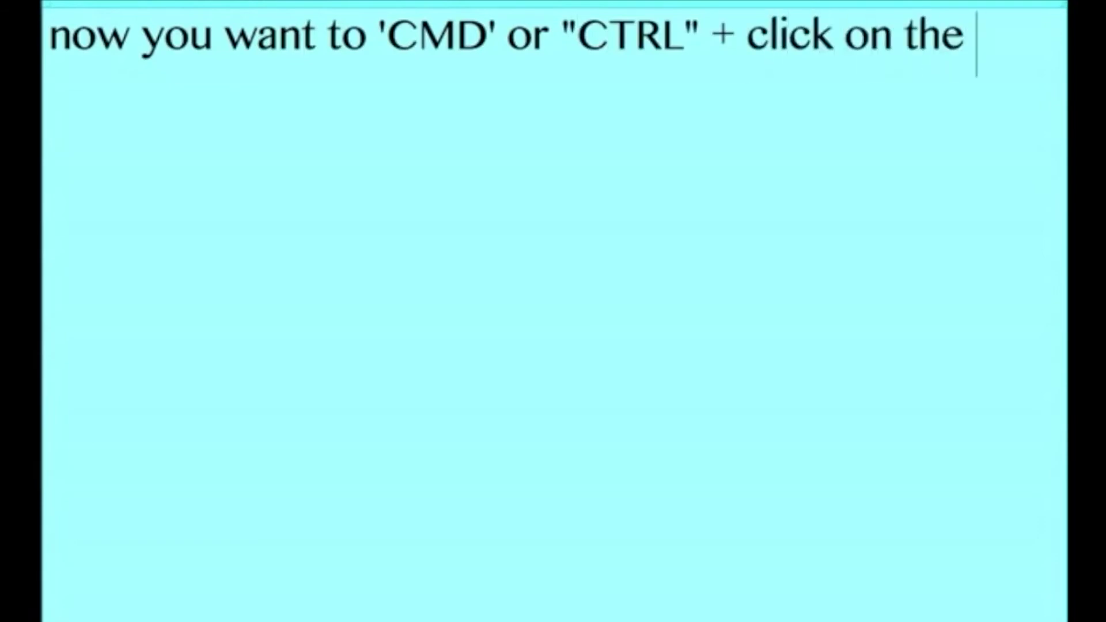
pyautogui.write('b&w')
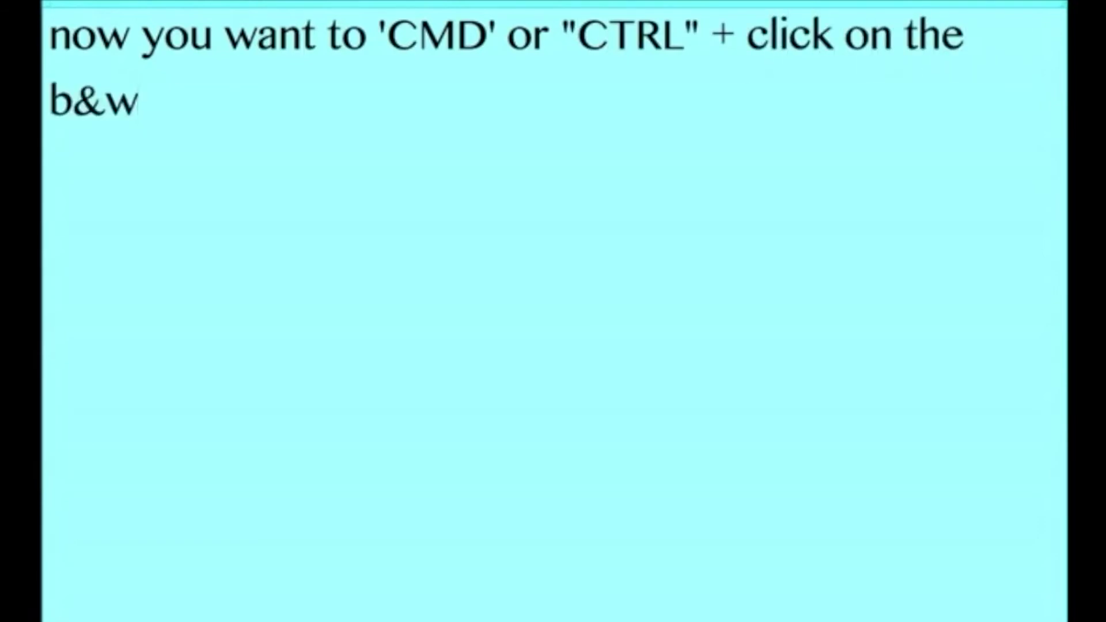
pyautogui.write(' selection')
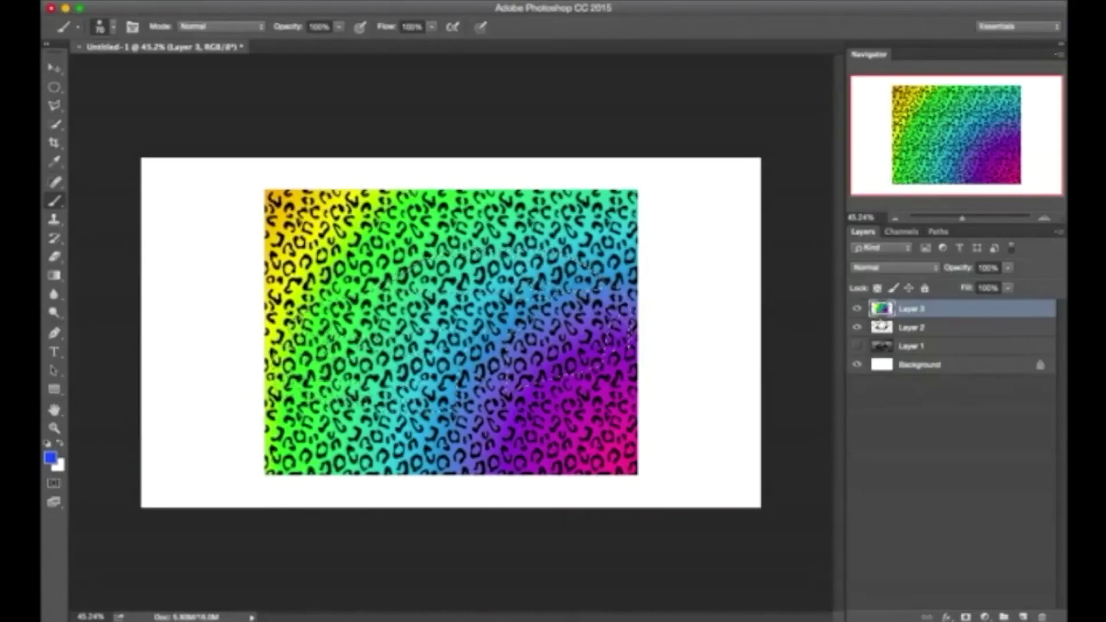
pyautogui.click(967, 617)
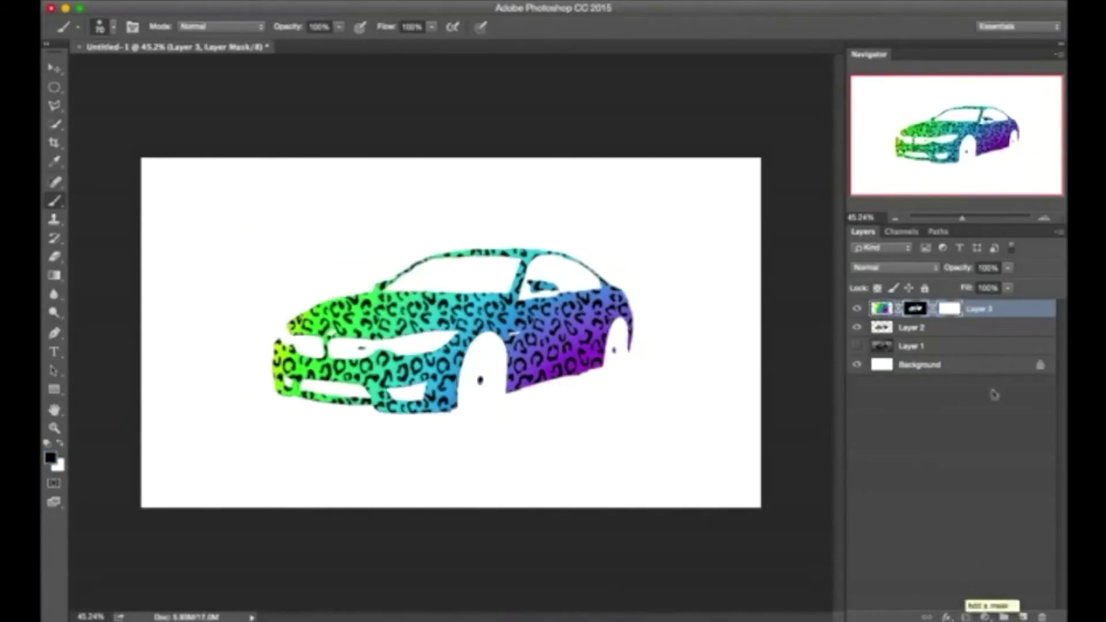
pyautogui.click(857, 346)
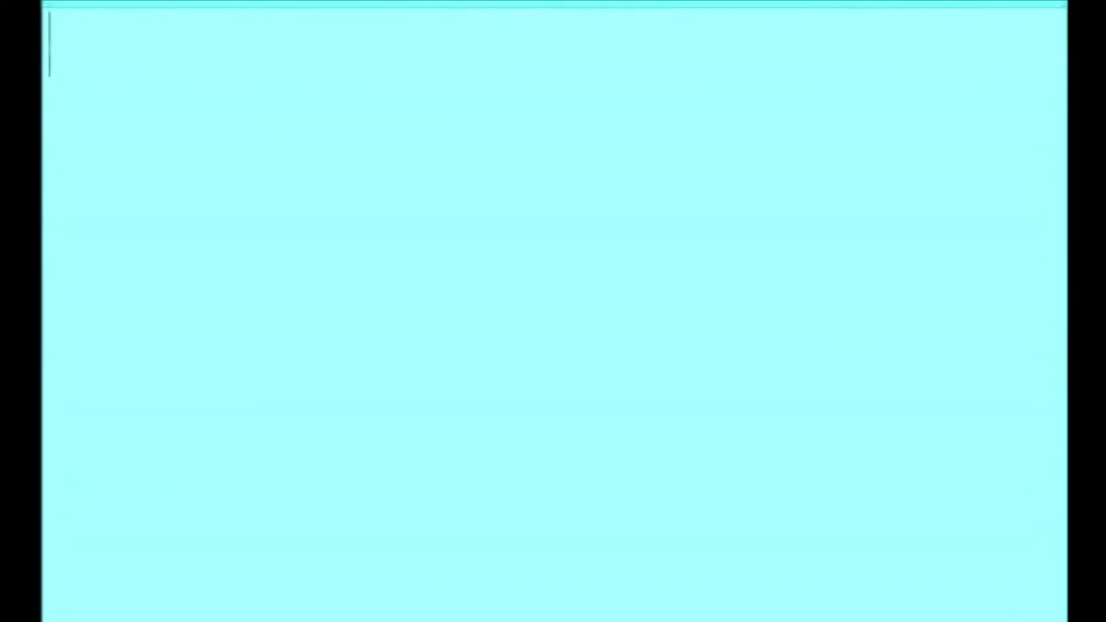
# Set Layer 3's blend mode to Overlay and turn on Layer 1's visibility.
pyautogui.write('WHERE IR')
pyautogui.press('BackSpace')
pyautogui.write('T SAYS')
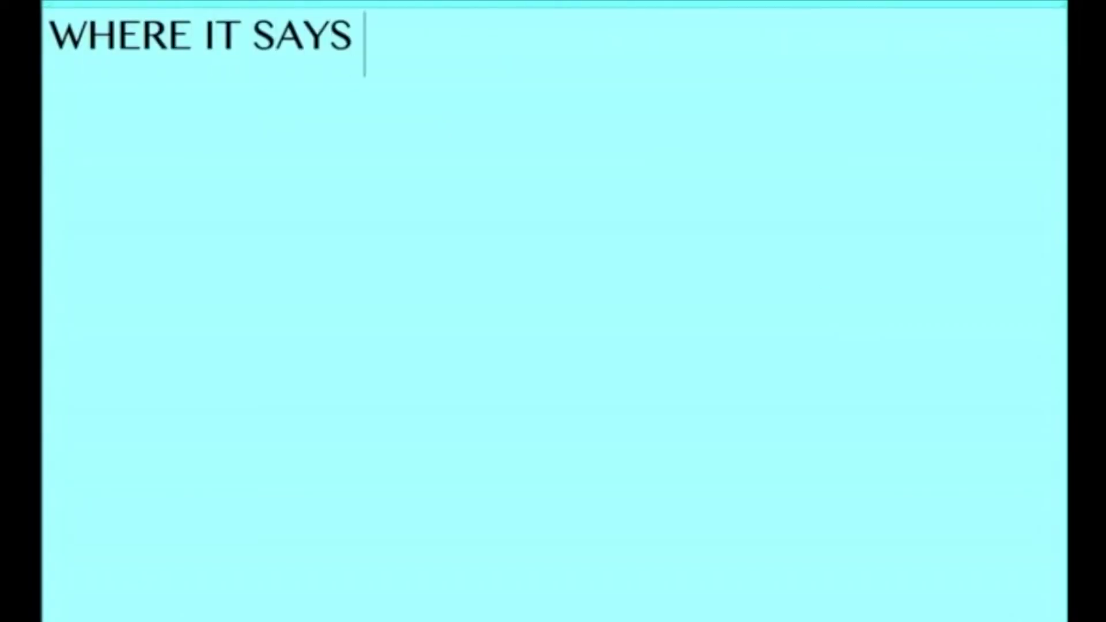
pyautogui.write(" 'NORMAL")
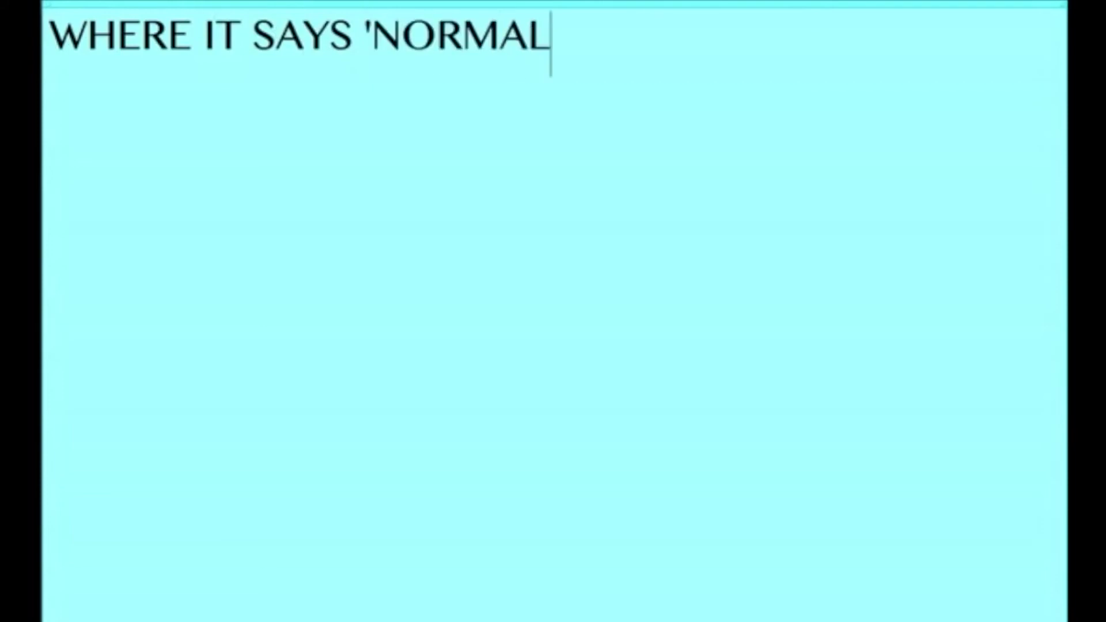
pyautogui.write("' CLICK A")
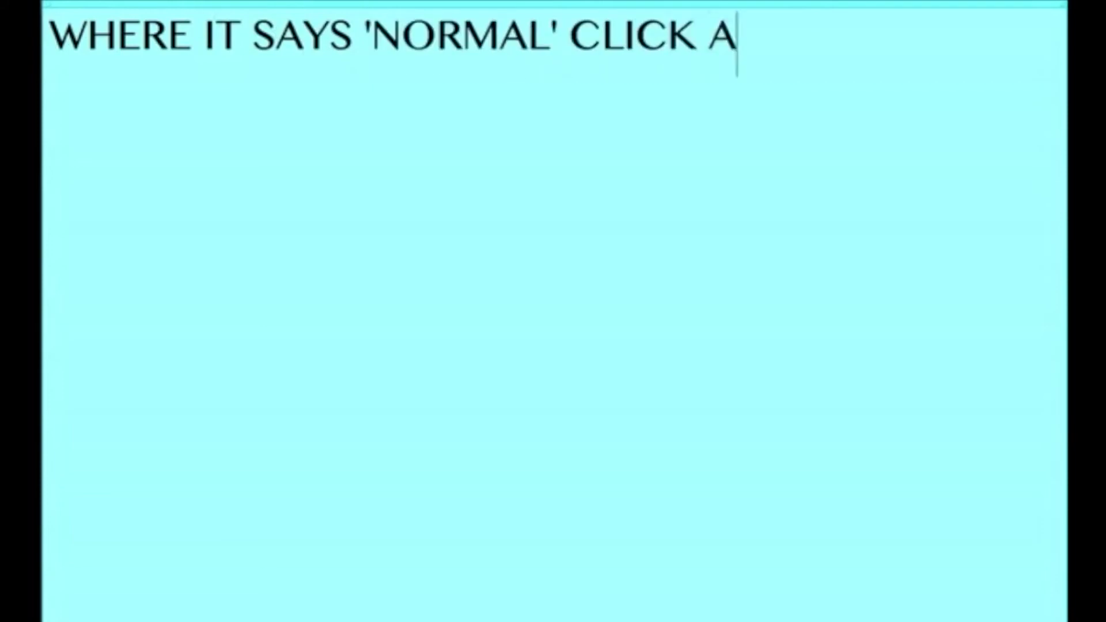
pyautogui.write('ND P')
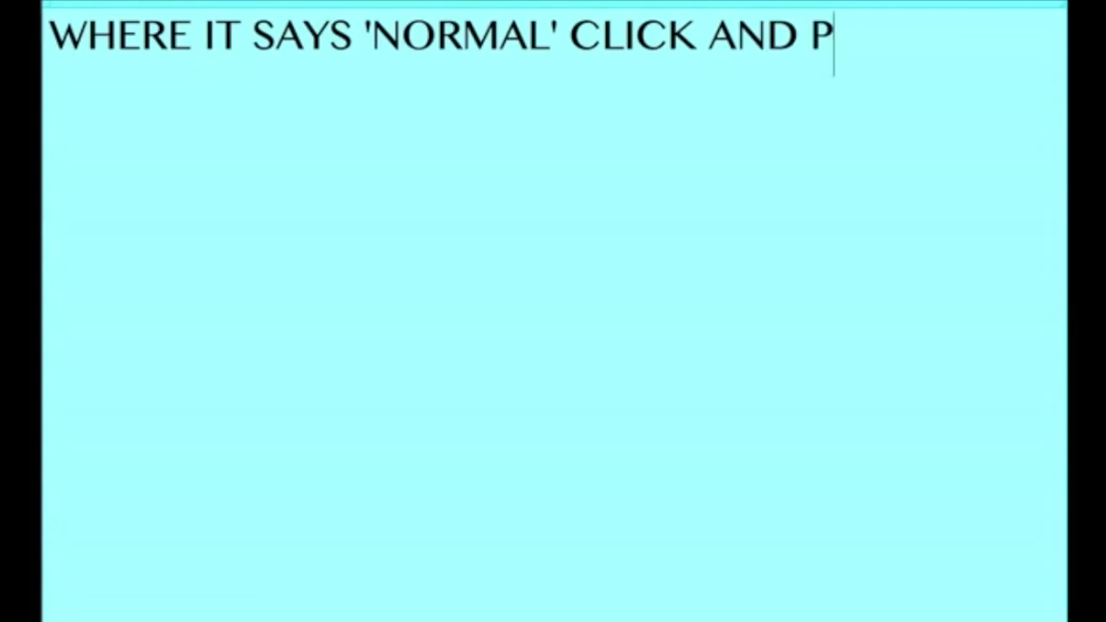
pyautogui.write("ICK 'OVERLAY")
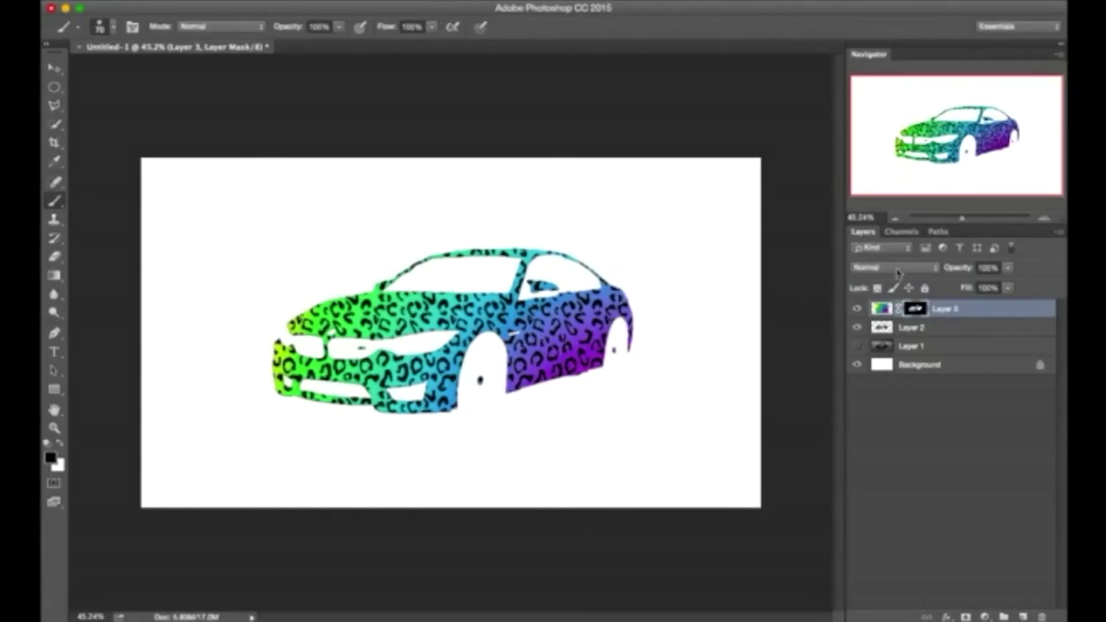
pyautogui.click(869, 273)
pyautogui.click(870, 429)
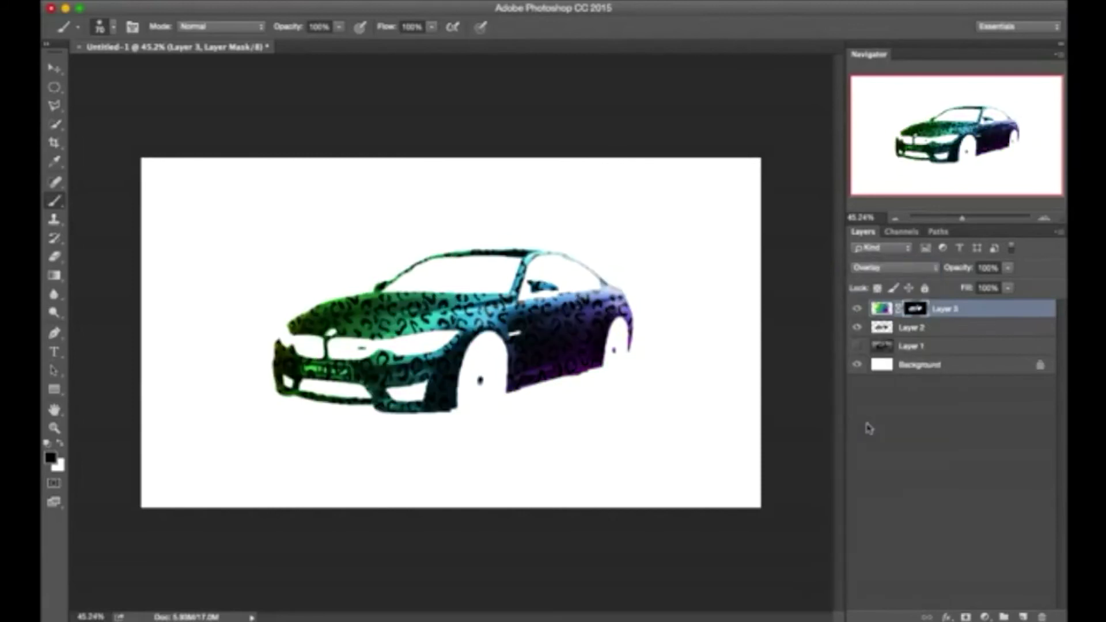
pyautogui.click(858, 346)
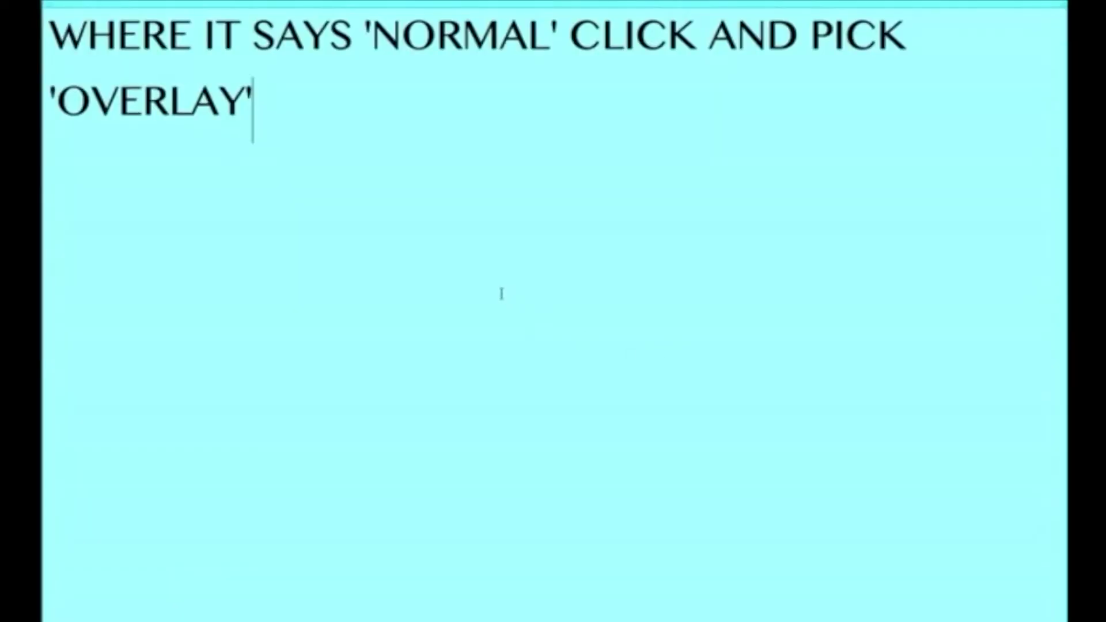
# Replace the caption with 'And You Are Done' plus a note about adding effects.
pyautogui.hotkey('ctrl', 'a')
pyautogui.press('BackSpace')
pyautogui.write('And You')
pyautogui.write('Are ')
pyautogui.write('Dong')
pyautogui.press('BackSpace')
pyautogui.write('e')
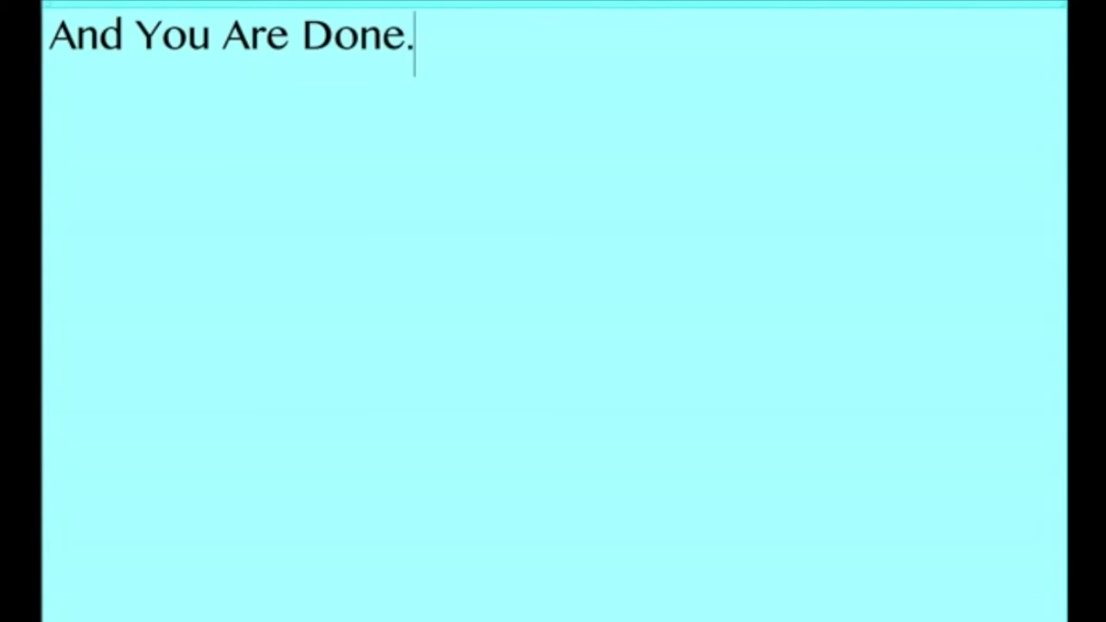
pyautogui.write('Now you')
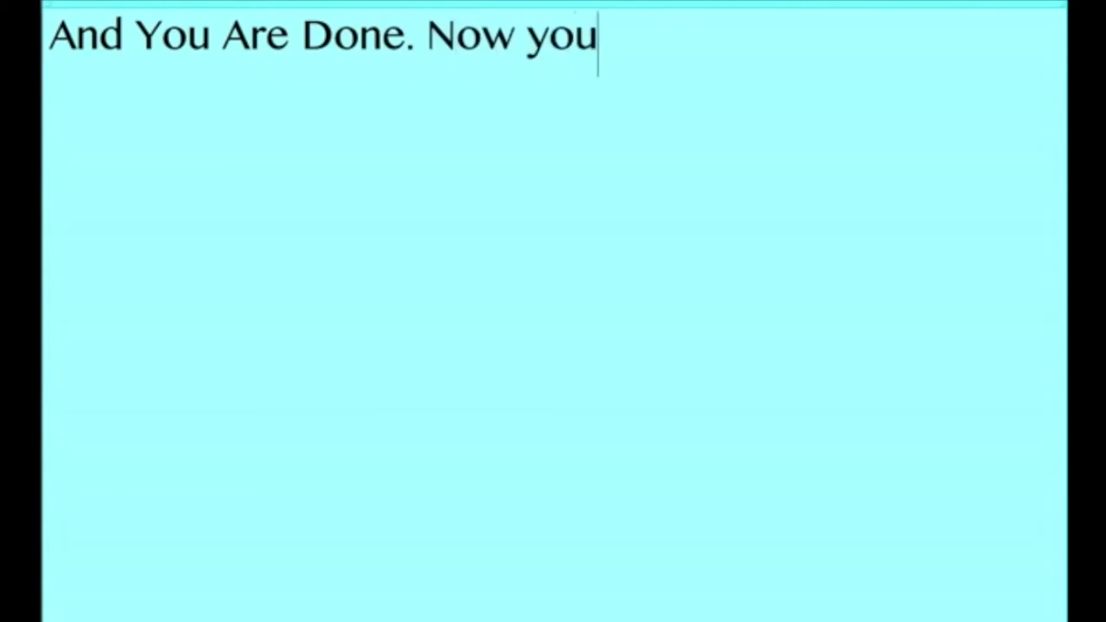
pyautogui.write(' may ')
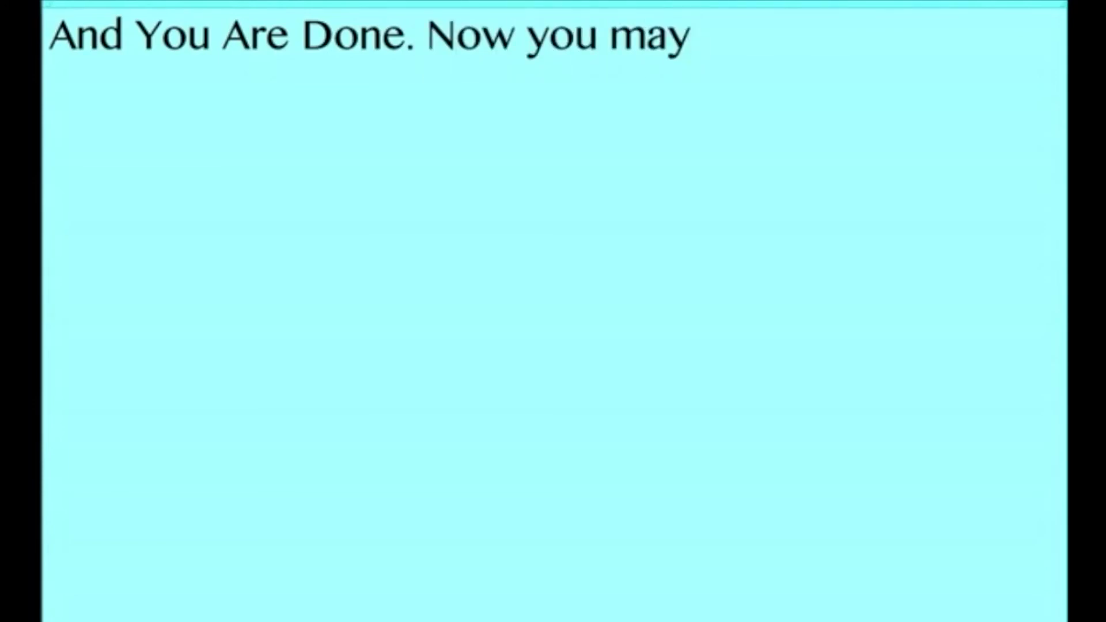
pyautogui.write('add any e')
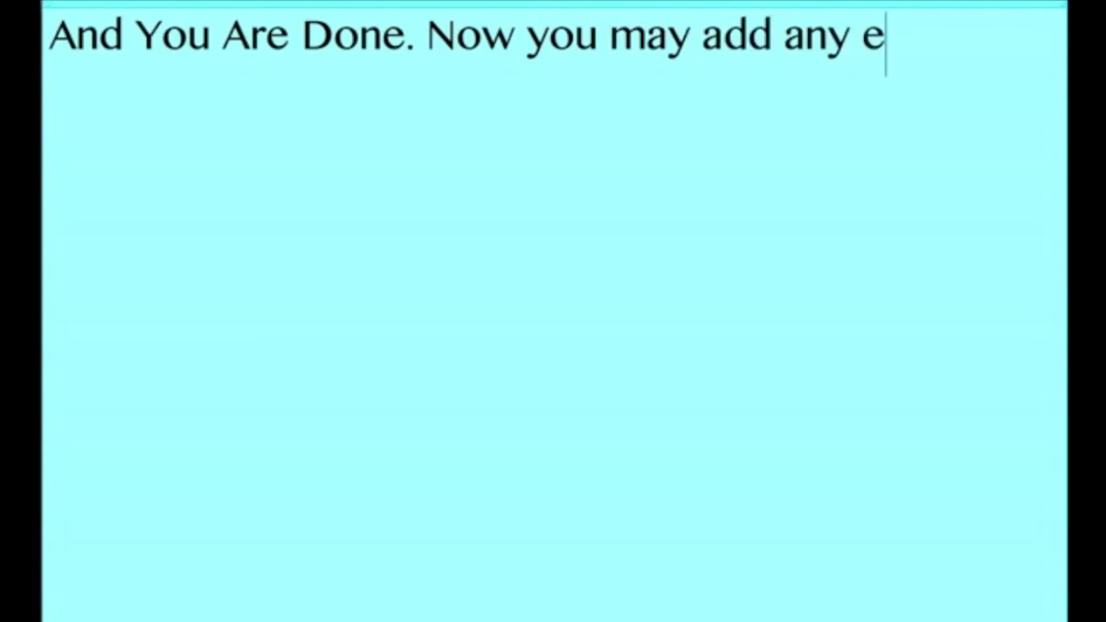
pyautogui.write('fects')
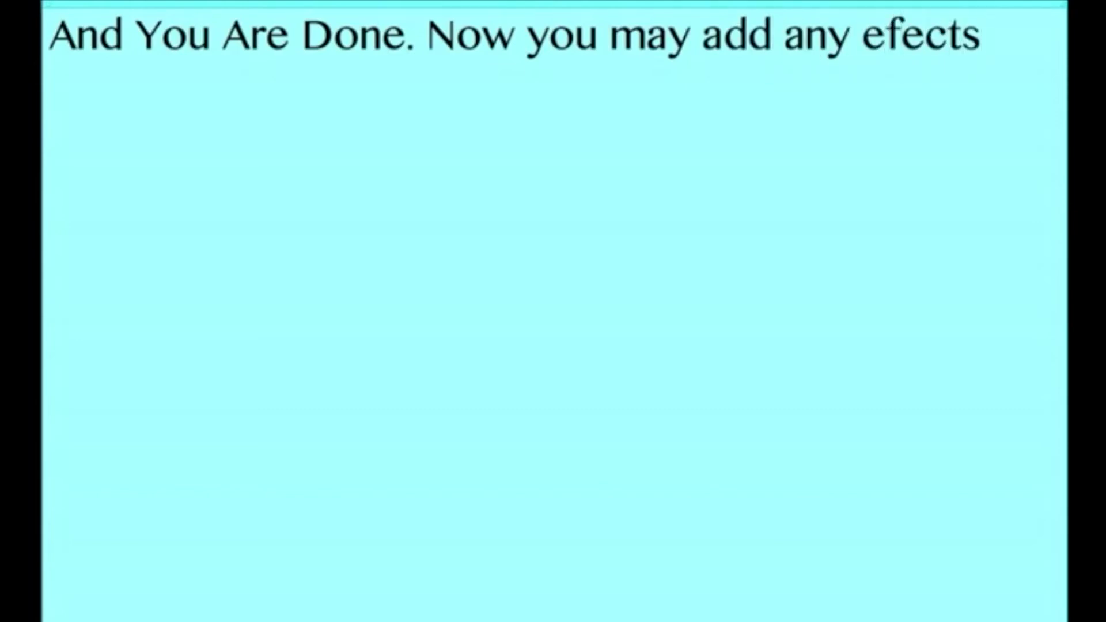
pyautogui.write('for edit s as you wish')
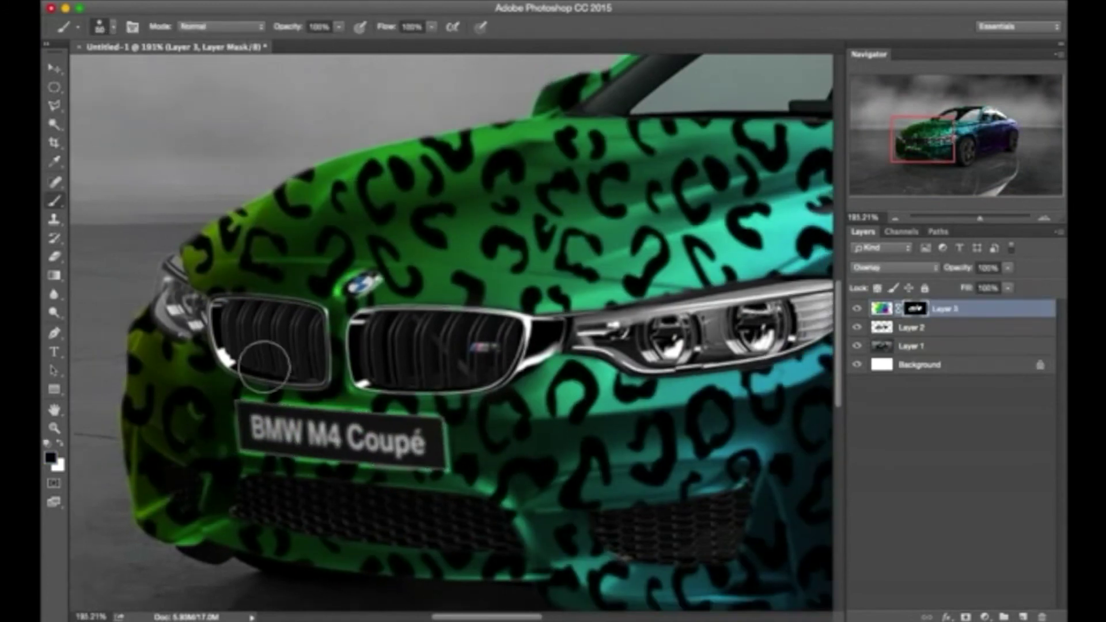
# Fit the image on screen and add a lens flare at the top right.
pyautogui.hotkey('ctrl', '0')
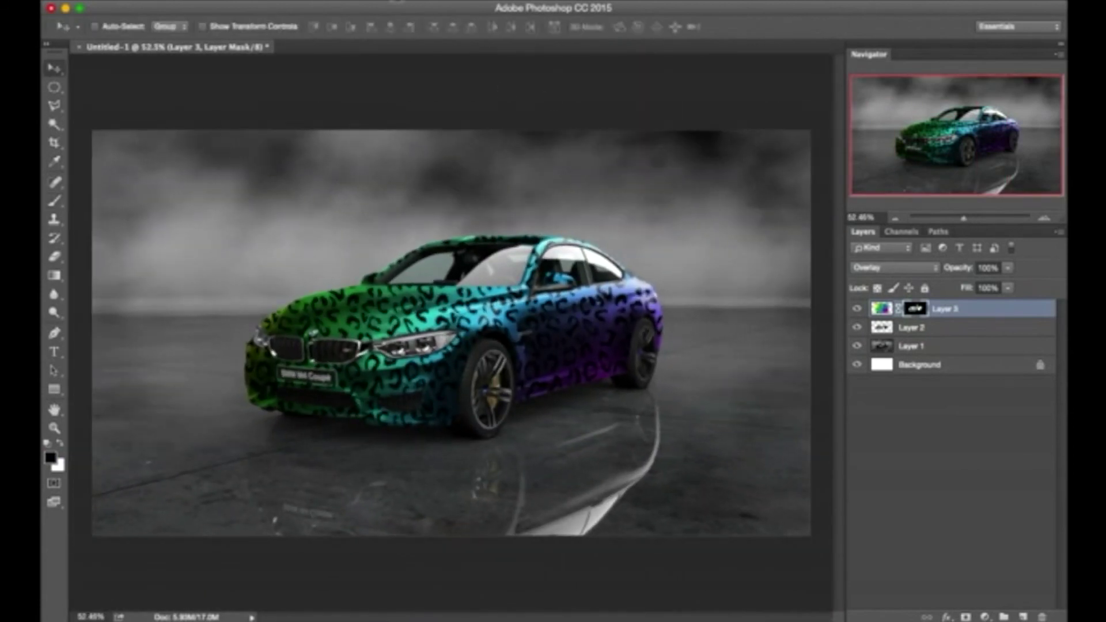
pyautogui.click(599, 270)
pyautogui.moveTo(424, 172); pyautogui.dragTo(583, 163)
pyautogui.click(648, 133)
# Try a yellow gradient over the scene, then undo it.
pyautogui.press('g')
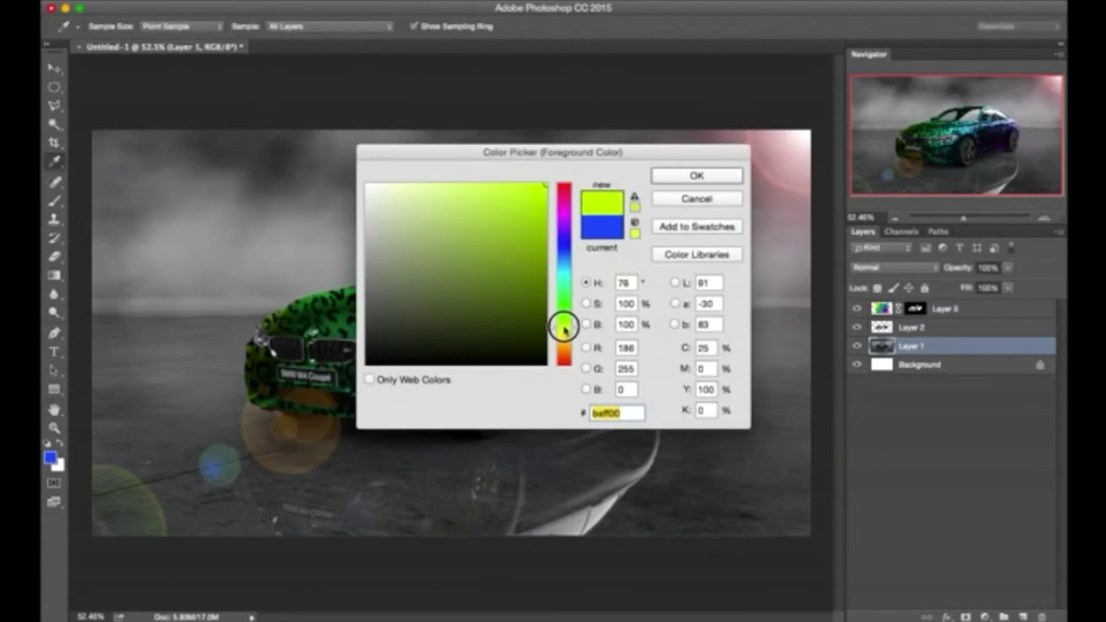
pyautogui.moveTo(565, 330); pyautogui.dragTo(564, 336)
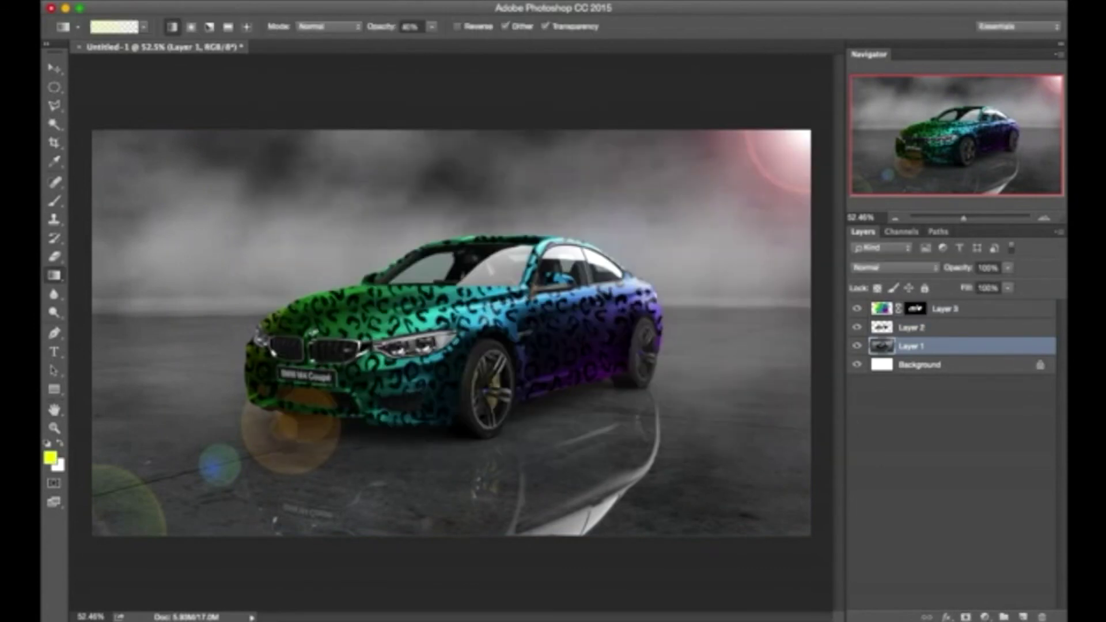
pyautogui.hotkey('ctrl', 'z')
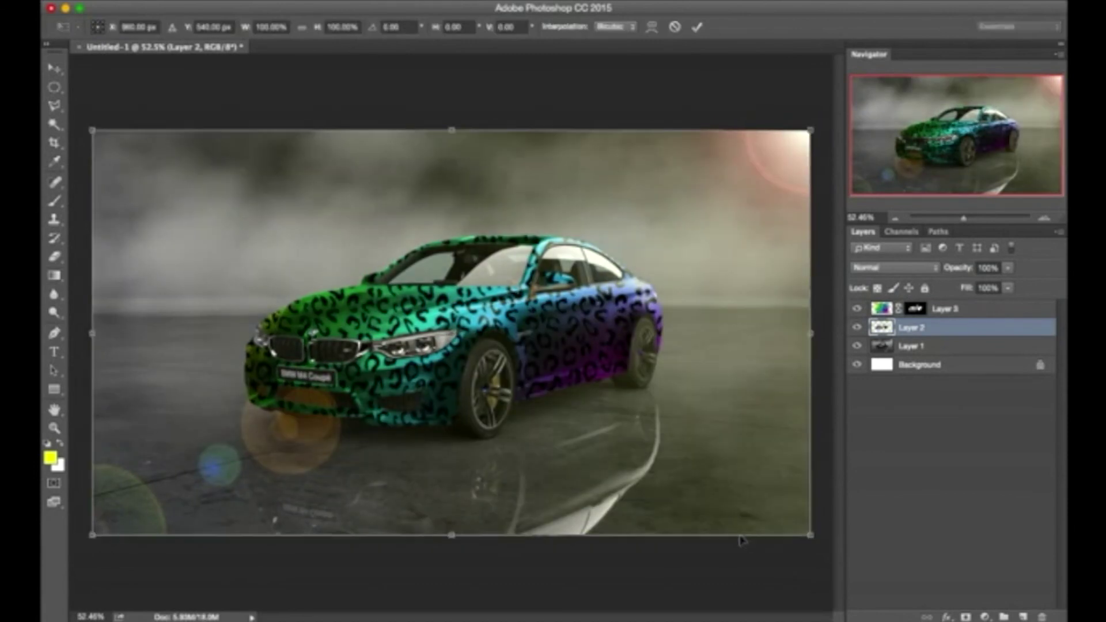
# Add the copyright watermark text along the bottom in white condensed font.
pyautogui.moveTo(356, 536); pyautogui.dragTo(807, 464)
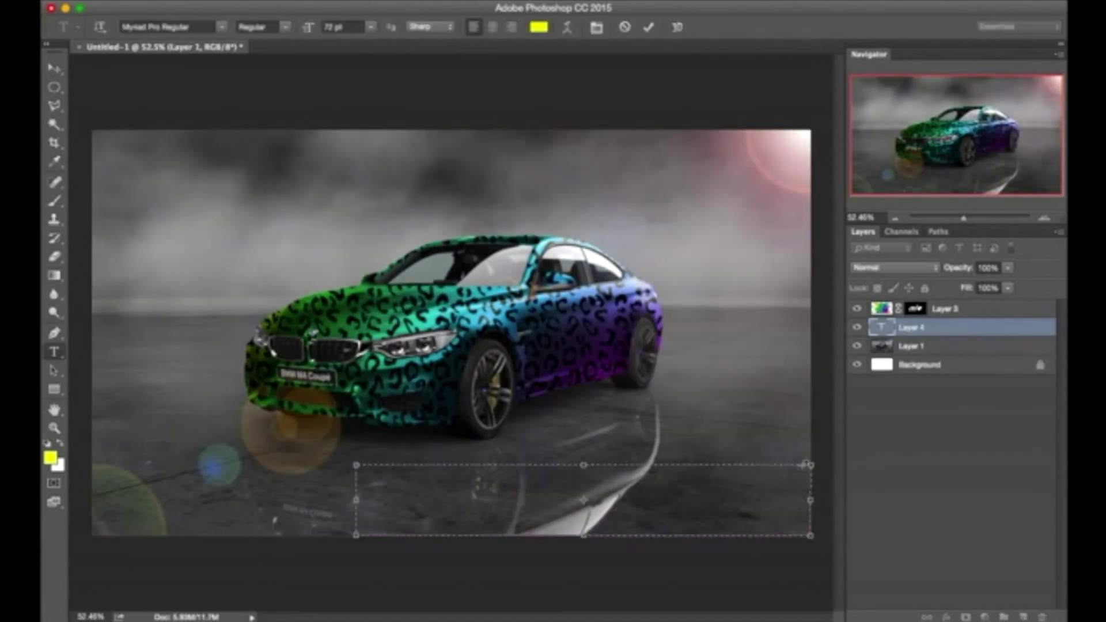
pyautogui.write('©MAZIMAHIRJETHA')
pyautogui.hotkey('ctrl', 'a')
pyautogui.click(539, 27)
pyautogui.click(714, 173)
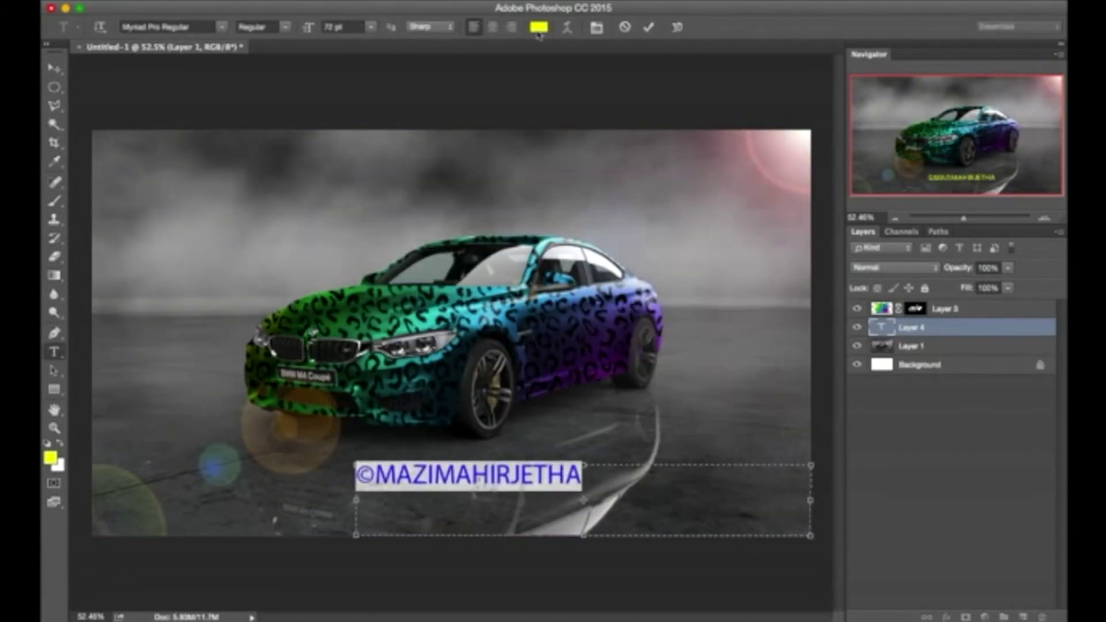
pyautogui.click(222, 27)
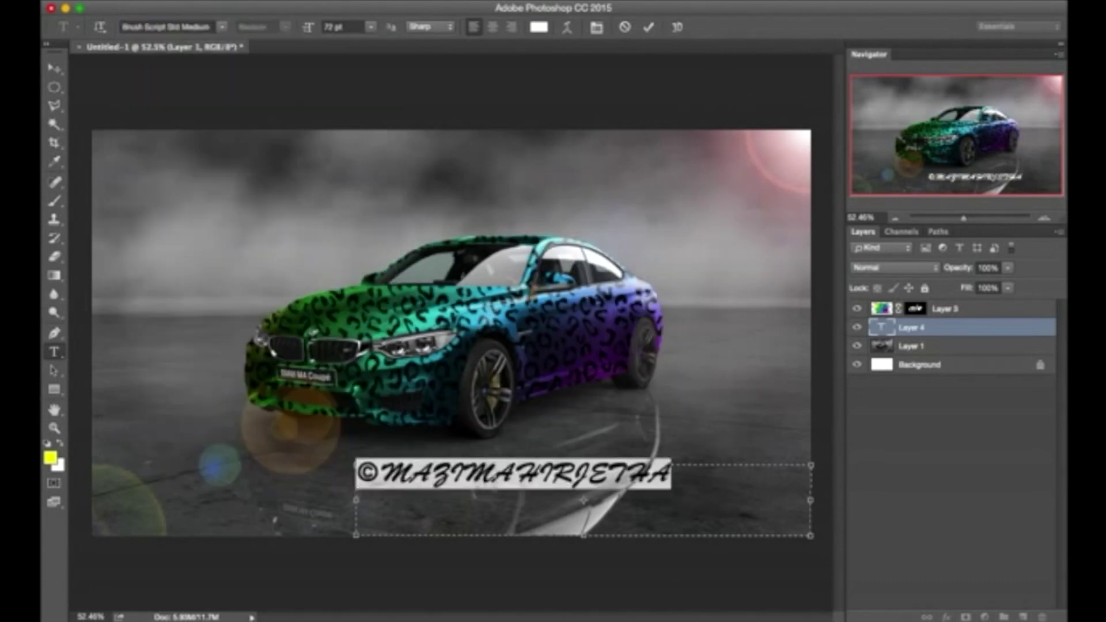
pyautogui.click(221, 27)
pyautogui.click(355, 407)
pyautogui.moveTo(356, 465)
pyautogui.mouseDown()
pyautogui.moveTo(602, 510)
pyautogui.moveTo(582, 510)
pyautogui.mouseUp()
pyautogui.click(649, 27)
# Lower the watermark layer's opacity to 9%.
pyautogui.click(988, 268)
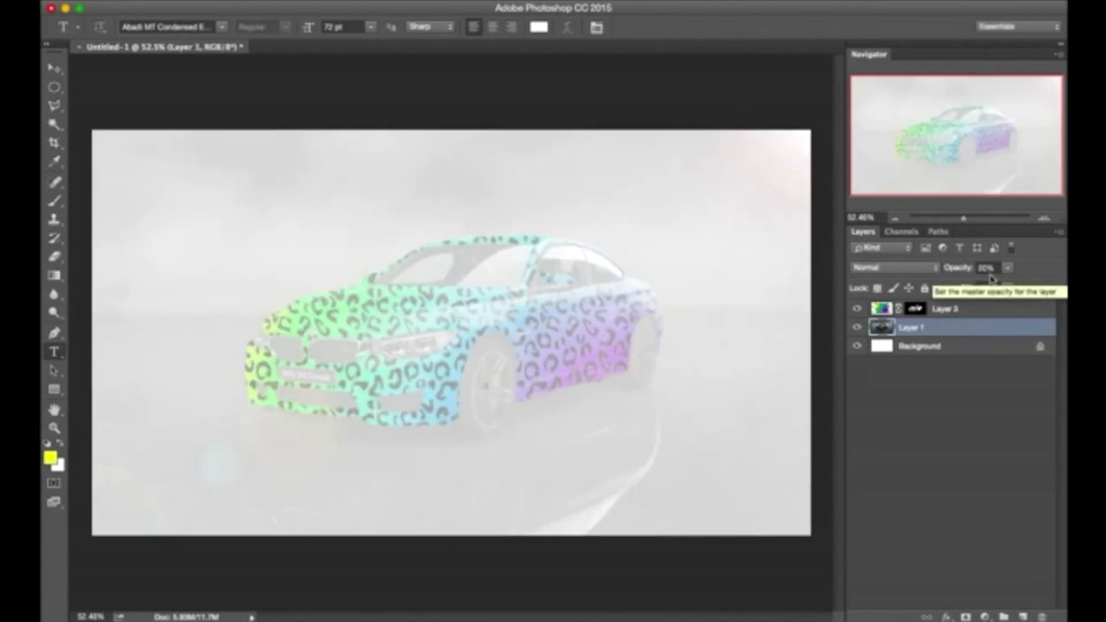
pyautogui.write('409')
pyautogui.press('Return')
# Scale the watermark up, shift it left, and rotate it diagonally across the image.
pyautogui.hotkey('ctrl', 't')
pyautogui.moveTo(602, 502); pyautogui.dragTo(193, 445)
pyautogui.moveTo(221, 494); pyautogui.dragTo(130, 501)
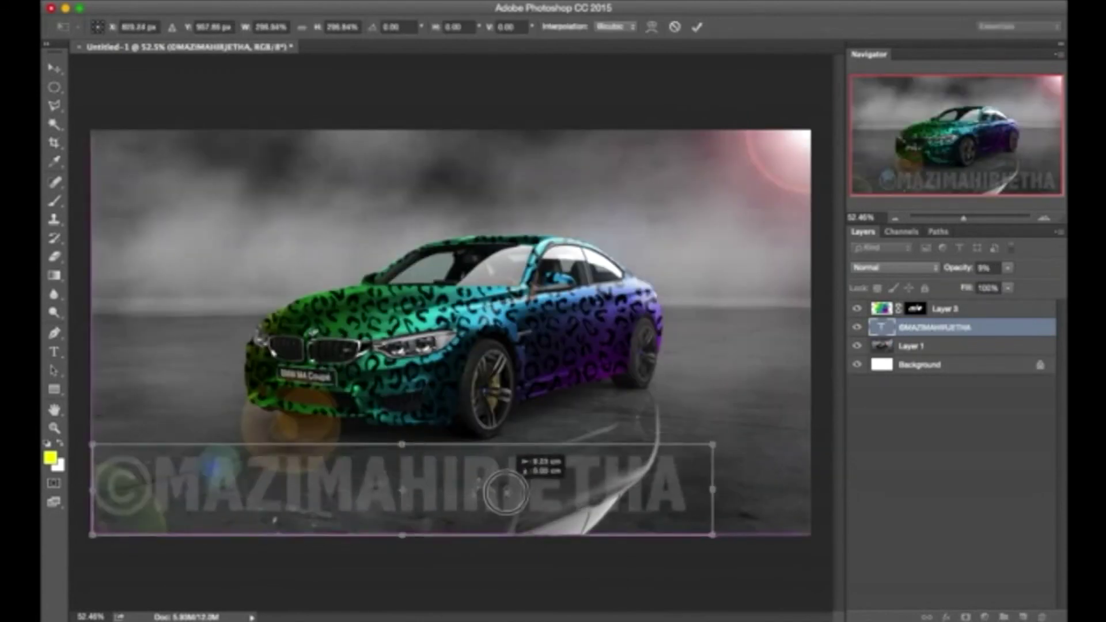
pyautogui.moveTo(732, 441); pyautogui.dragTo(785, 111)
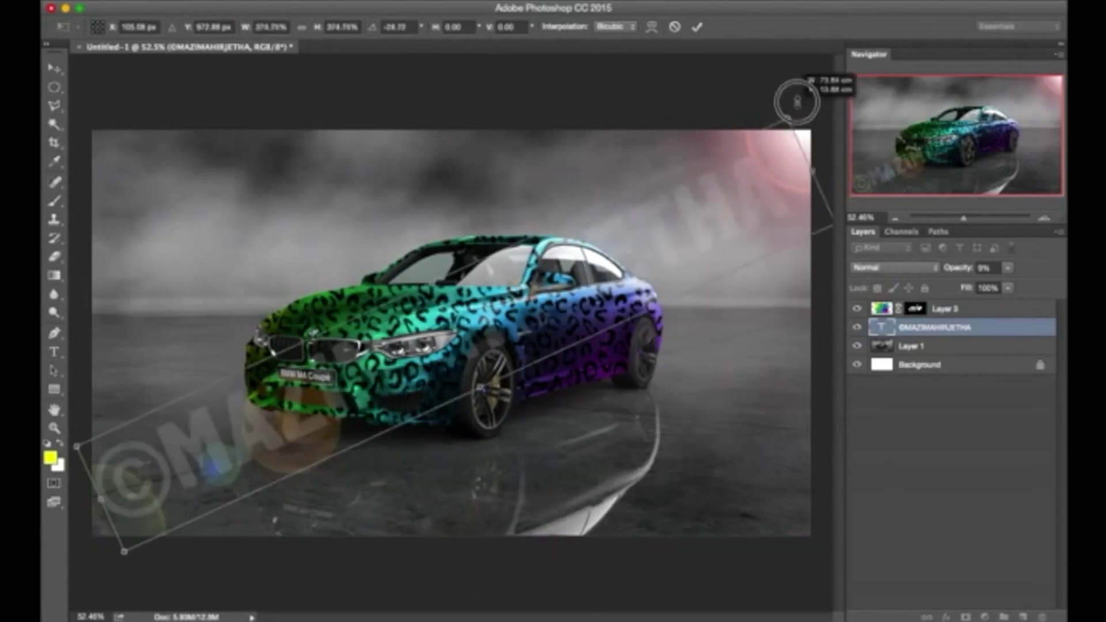